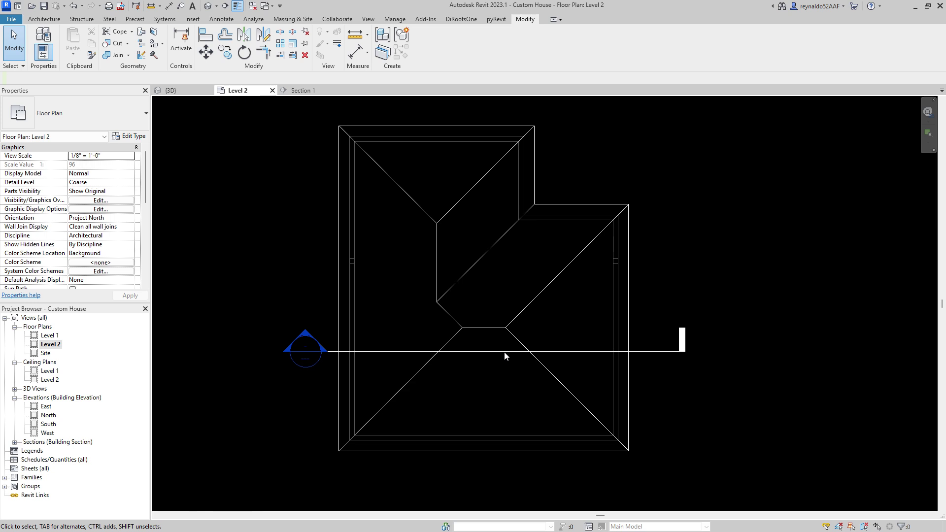
# Inspect where the roof eave meets the exterior wall in Section 1, and return to the Level 2 plan
pyautogui.doubleClick(306, 351)
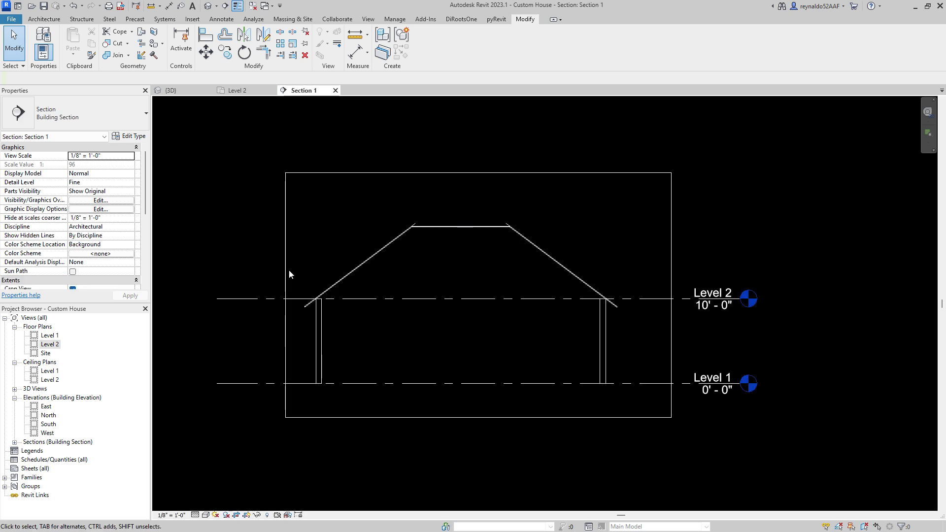
pyautogui.scroll(5, 334, 295)
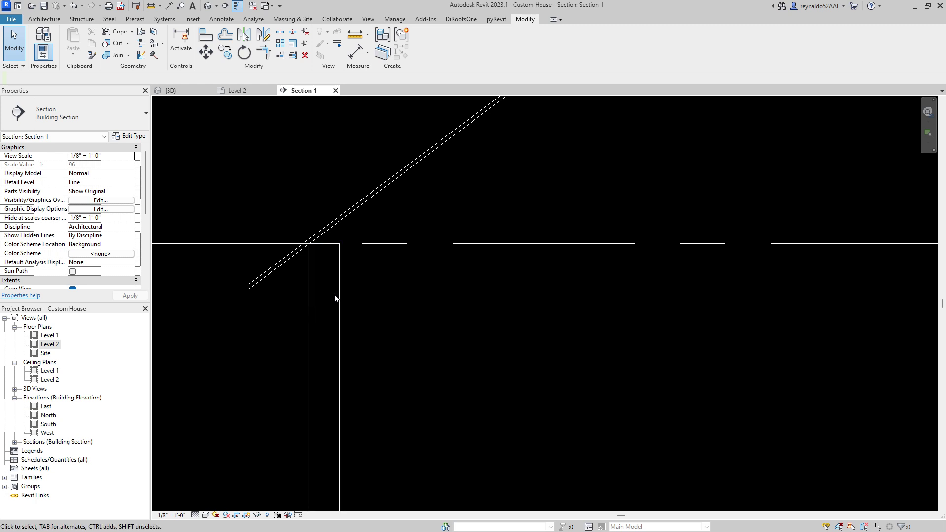
pyautogui.click(238, 90)
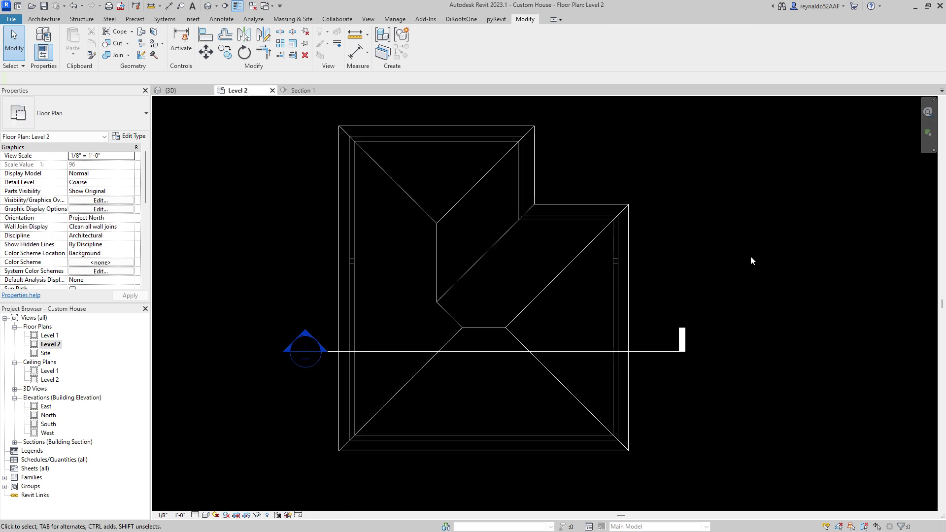
# Start an in-place model component in the Roofs family category
pyautogui.click(82, 18)
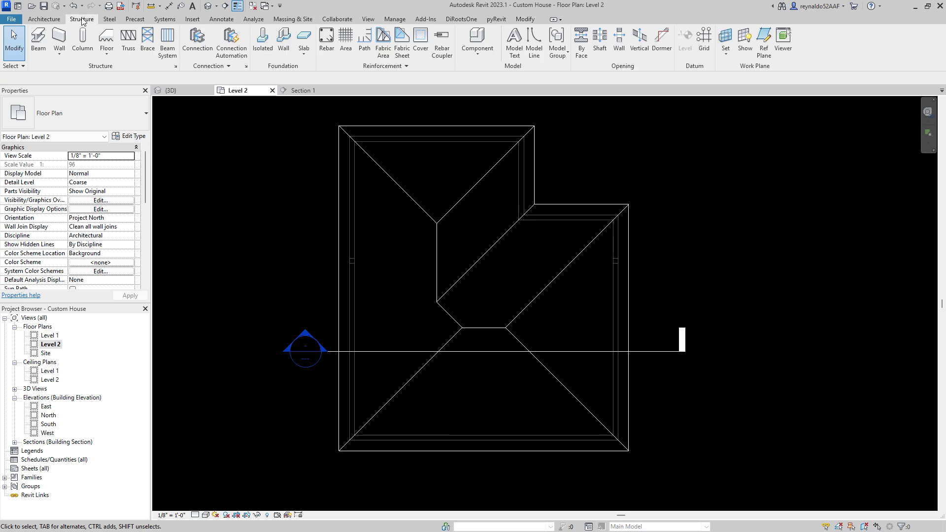
pyautogui.click(476, 63)
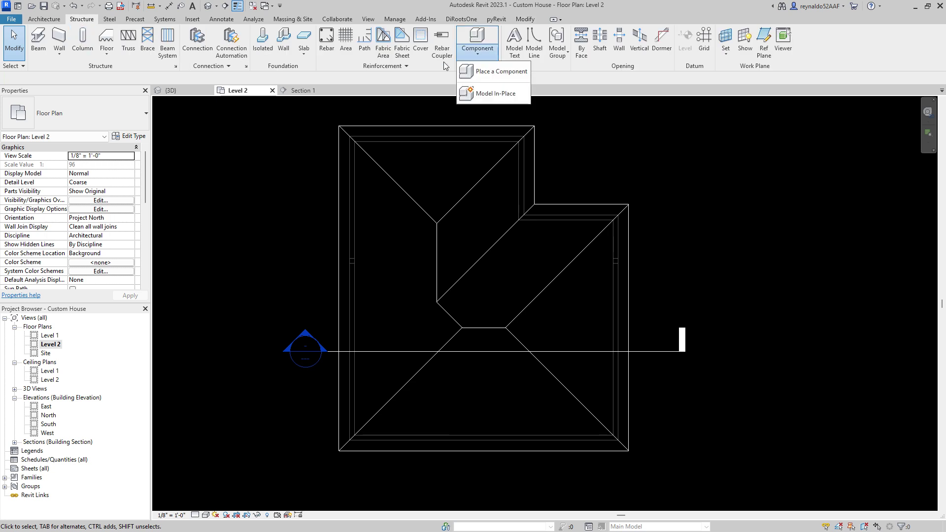
pyautogui.click(487, 100)
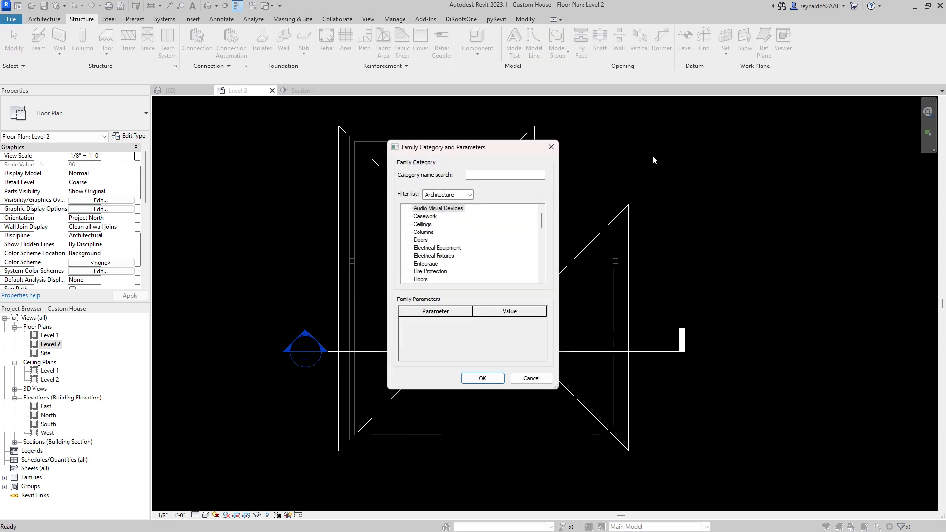
pyautogui.moveTo(542, 220); pyautogui.dragTo(542, 248)
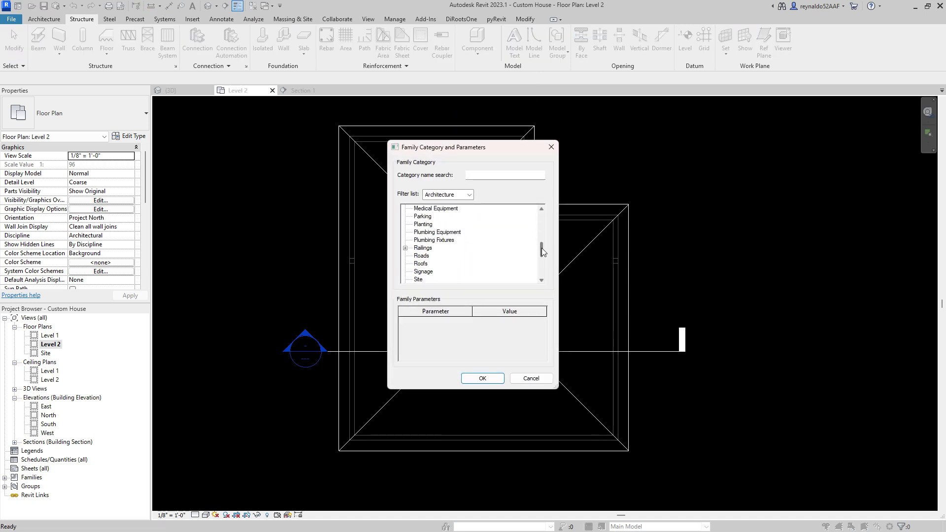
pyautogui.click(425, 264)
pyautogui.click(482, 379)
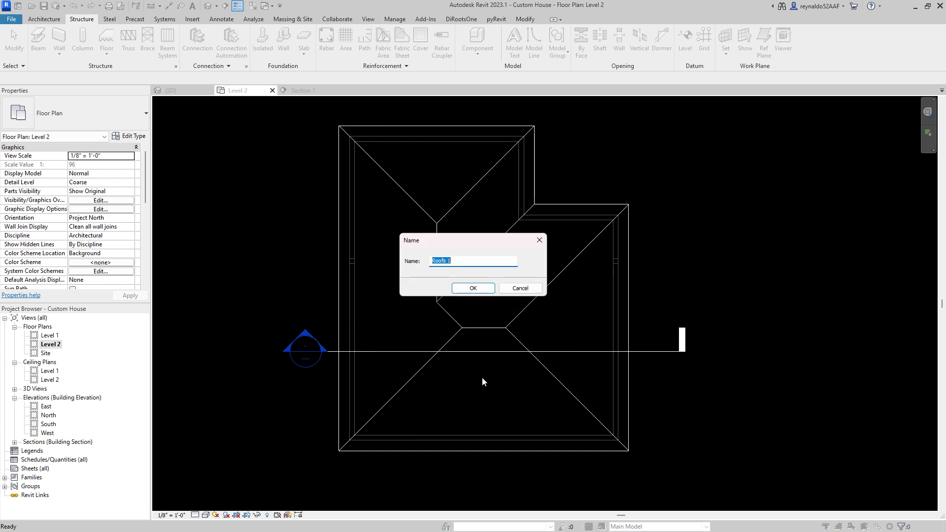
# Name the in-place roof model CORBAL and start a Sweep in it
pyautogui.write('c')
pyautogui.press('BackSpace')
pyautogui.write('CORBAL')
pyautogui.press('BackSpace')
pyautogui.write('AL')
pyautogui.click(479, 289)
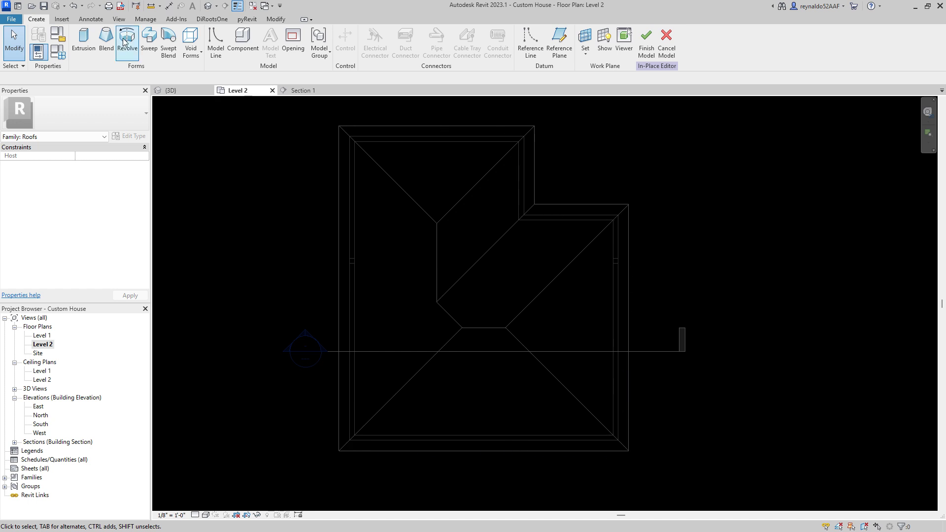
pyautogui.click(152, 46)
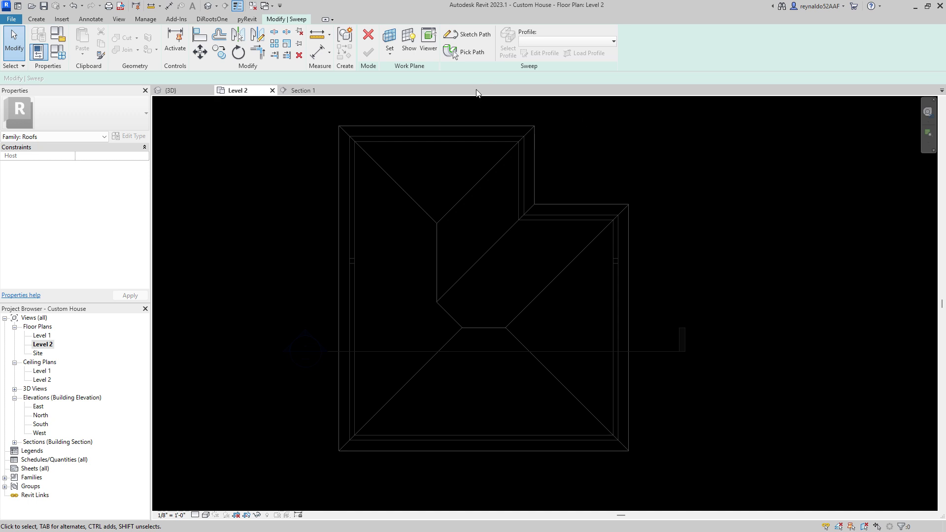
# Pick the six outer wall edges around the house perimeter as the sweep path
pyautogui.click(473, 58)
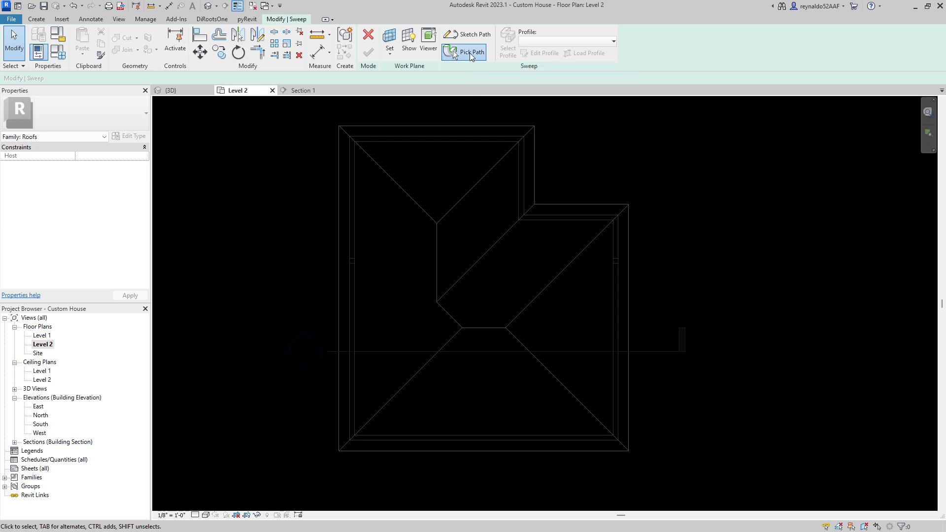
pyautogui.click(439, 137)
pyautogui.click(350, 180)
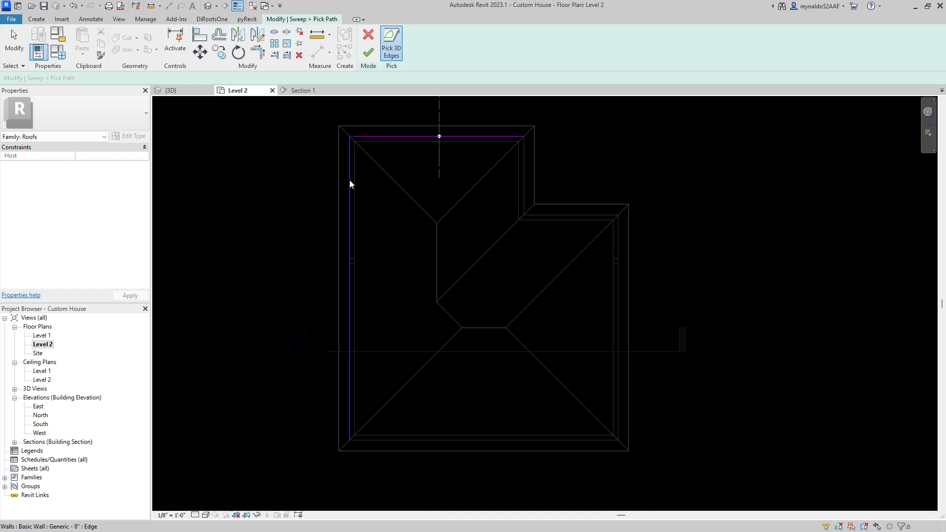
pyautogui.click(442, 443)
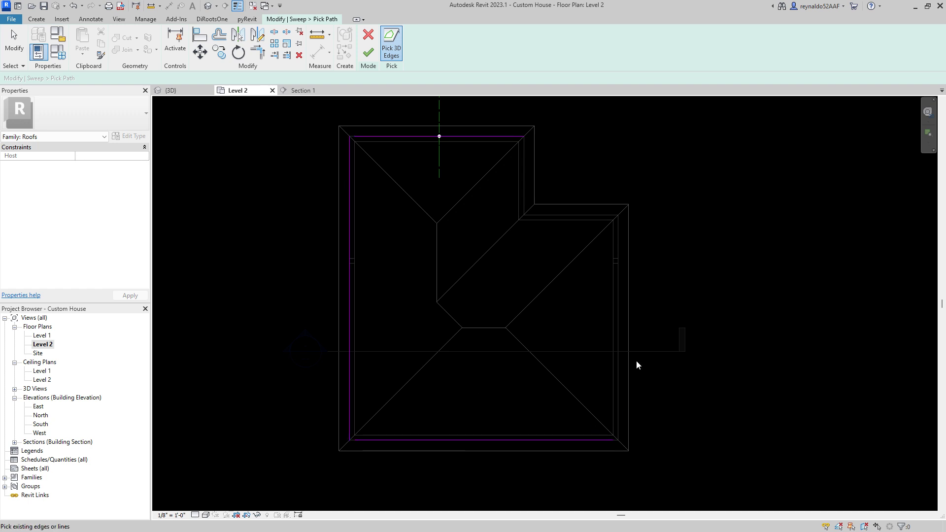
pyautogui.click(618, 330)
pyautogui.click(573, 215)
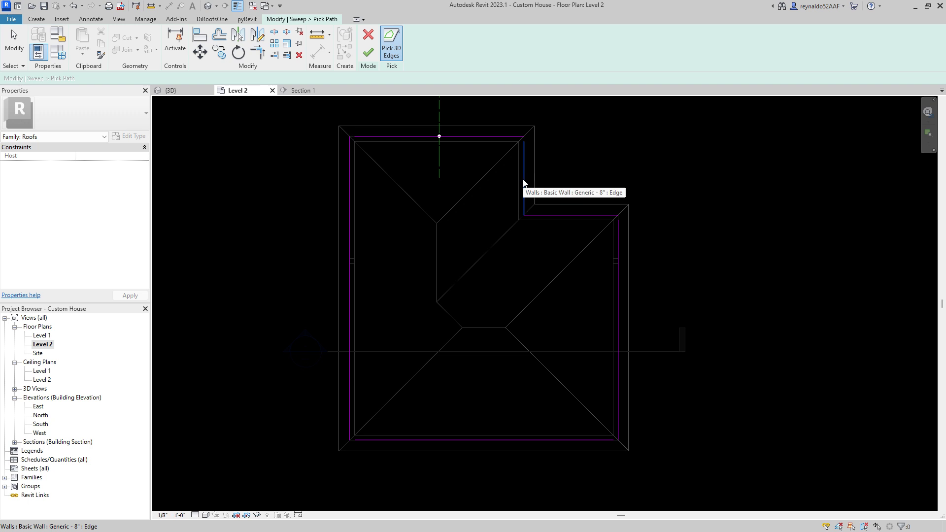
pyautogui.click(524, 180)
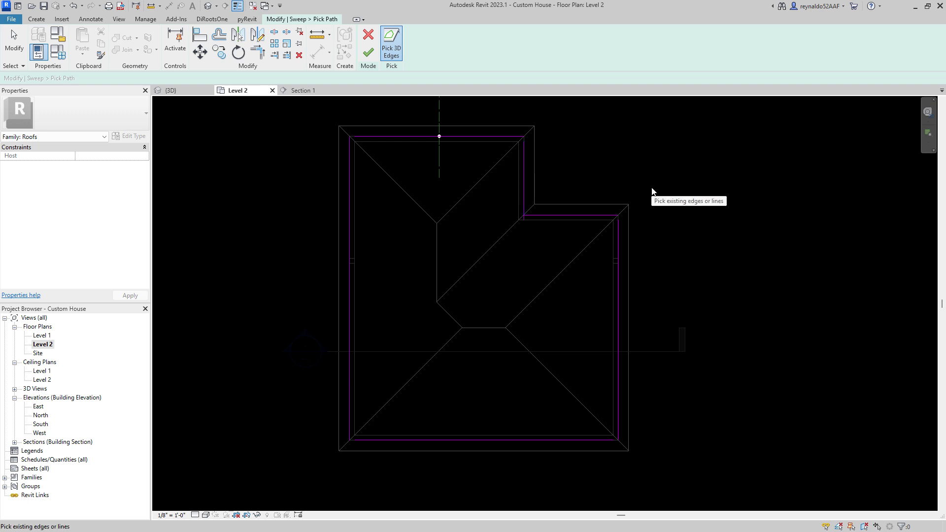
pyautogui.press('Escape')
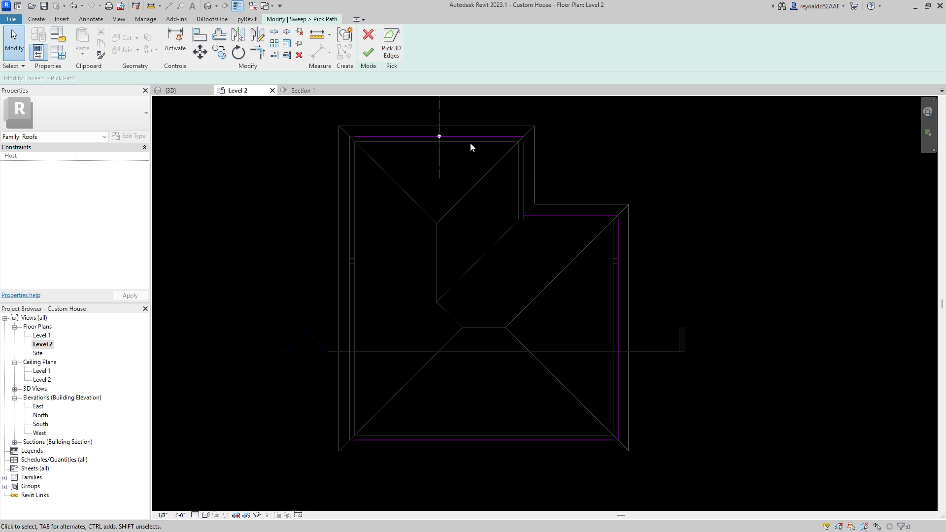
# Delete the path lines on the north wall and the adjoining short east wall, and pick those wall edges again
pyautogui.click(472, 137)
pyautogui.press('Delete')
pyautogui.click(525, 177)
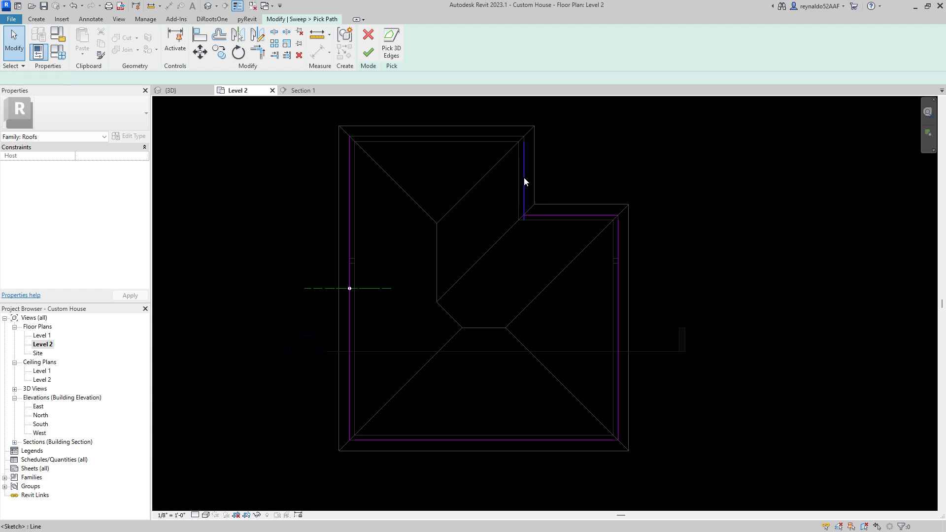
pyautogui.press('Delete')
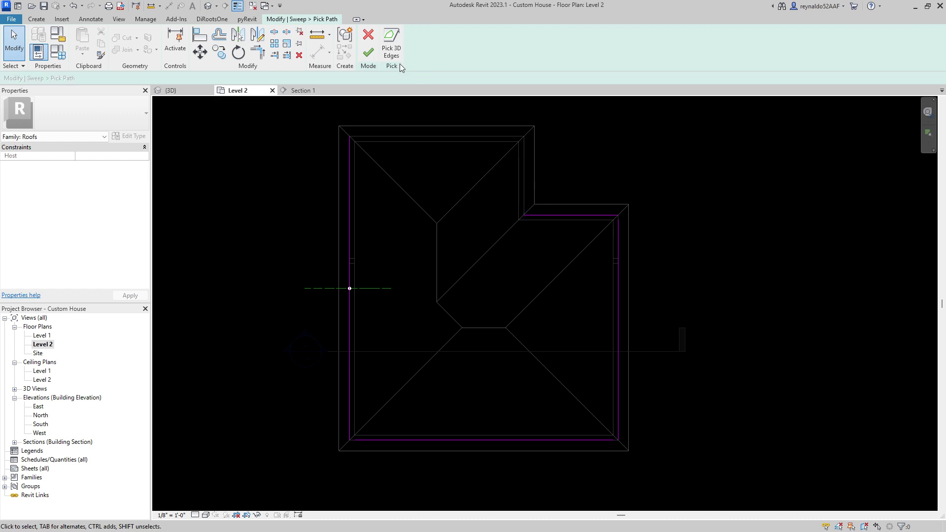
pyautogui.click(392, 44)
pyautogui.click(420, 141)
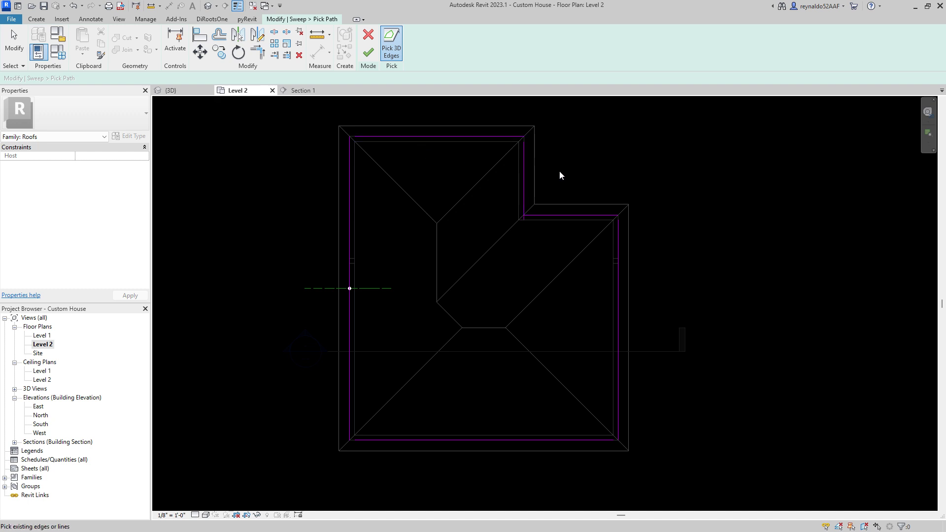
pyautogui.press('Escape')
# Trim the picked path lines to clean corners at the northwest corner and at the house's inside corner
pyautogui.scroll(3, 326, 123)
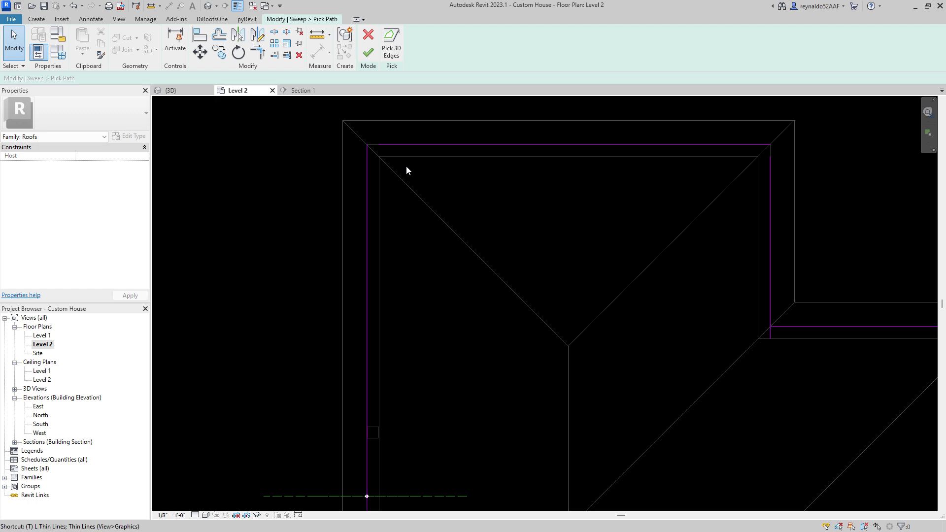
pyautogui.press('t')
pyautogui.press('r')
pyautogui.click(365, 167)
pyautogui.click(391, 143)
pyautogui.scroll(-3, 391, 142)
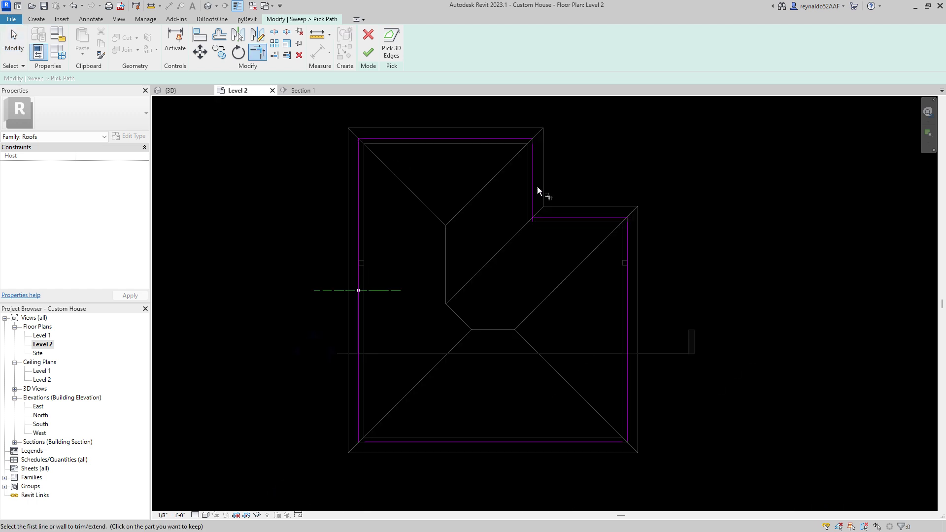
pyautogui.scroll(3, 538, 186)
pyautogui.click(529, 227)
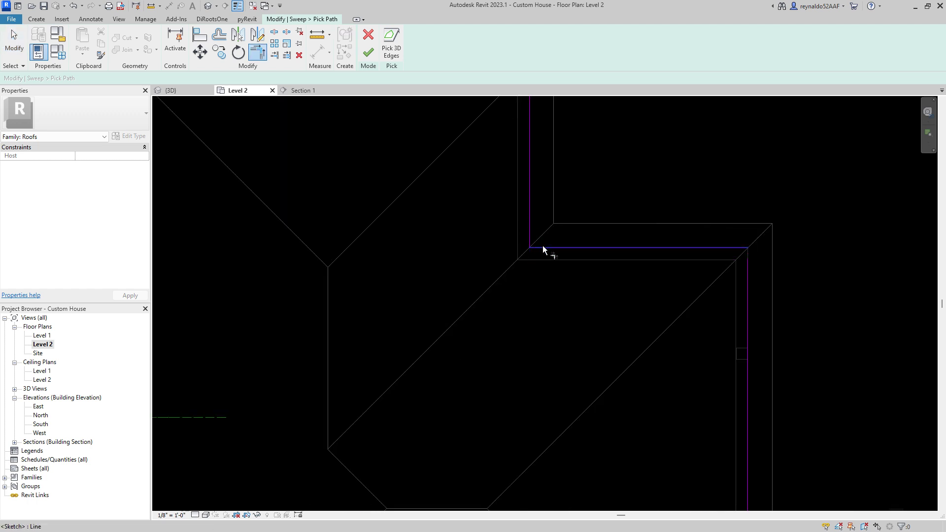
pyautogui.click(543, 247)
pyautogui.scroll(-3, 543, 247)
pyautogui.scroll(3, 641, 202)
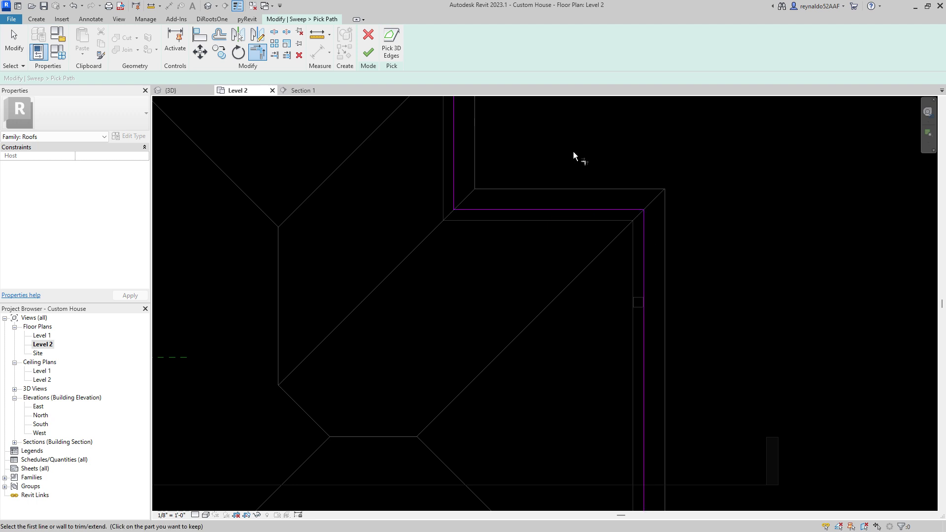
# Trim the west and south path lines to a corner at the house's southwest corner
pyautogui.scroll(-3, 542, 187)
pyautogui.scroll(3, 377, 368)
pyautogui.click(369, 365)
pyautogui.click(390, 378)
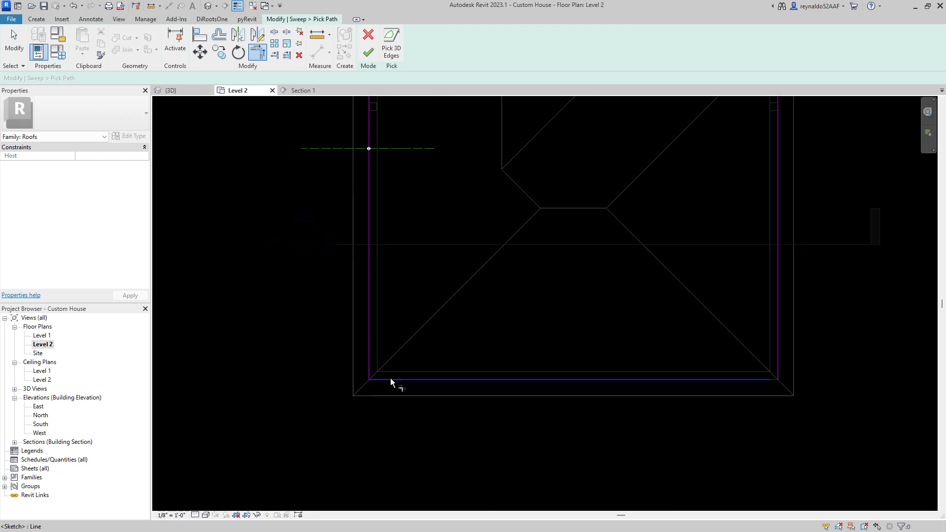
pyautogui.scroll(-3, 390, 378)
pyautogui.scroll(1, 616, 204)
pyautogui.moveTo(616, 204); pyautogui.dragTo(618, 205, button='middle')
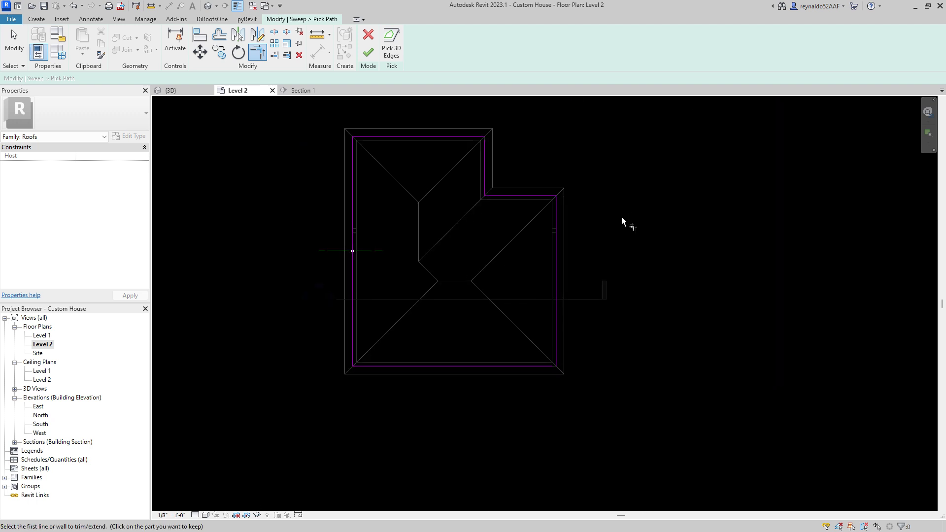
# Try to finish the picked path, and quit the path to discard it
pyautogui.click(369, 52)
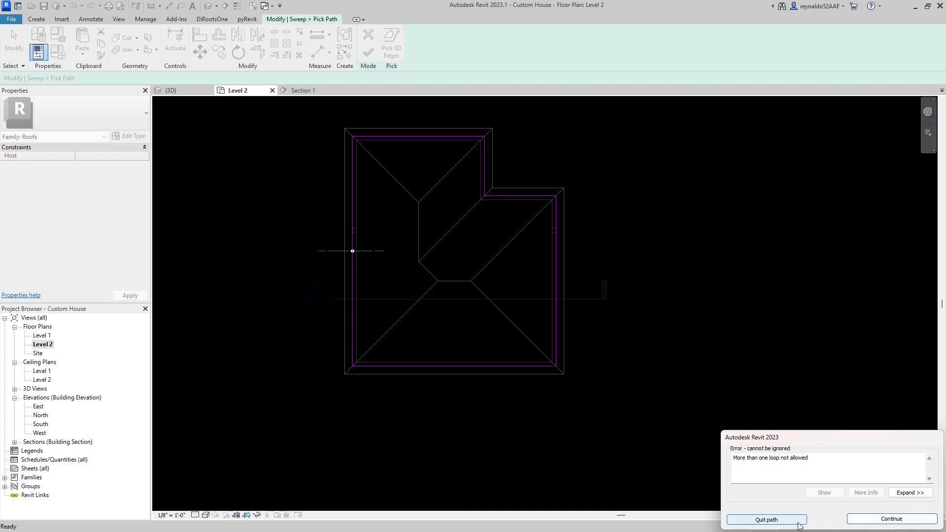
pyautogui.click(767, 520)
pyautogui.click(499, 276)
pyautogui.scroll(2, 491, 262)
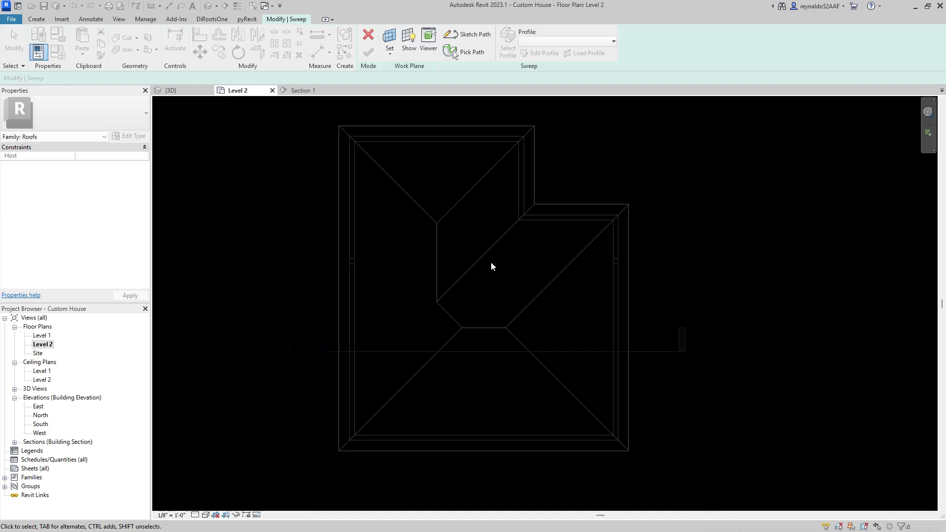
# Sketch a new sweep path from the outer southwest wall corner up the west wall and 22' 2" along the north wall
pyautogui.click(471, 35)
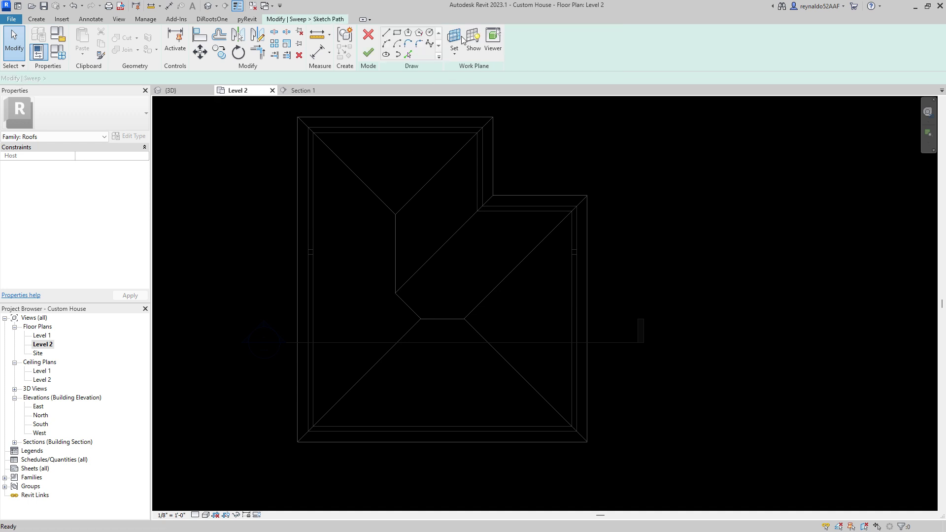
pyautogui.scroll(2, 307, 425)
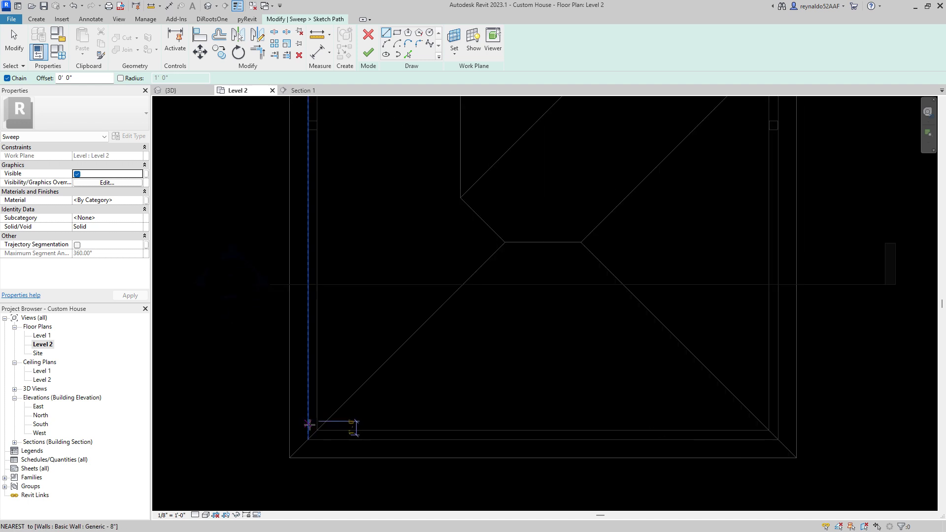
pyautogui.click(309, 444)
pyautogui.scroll(-4, 423, 202)
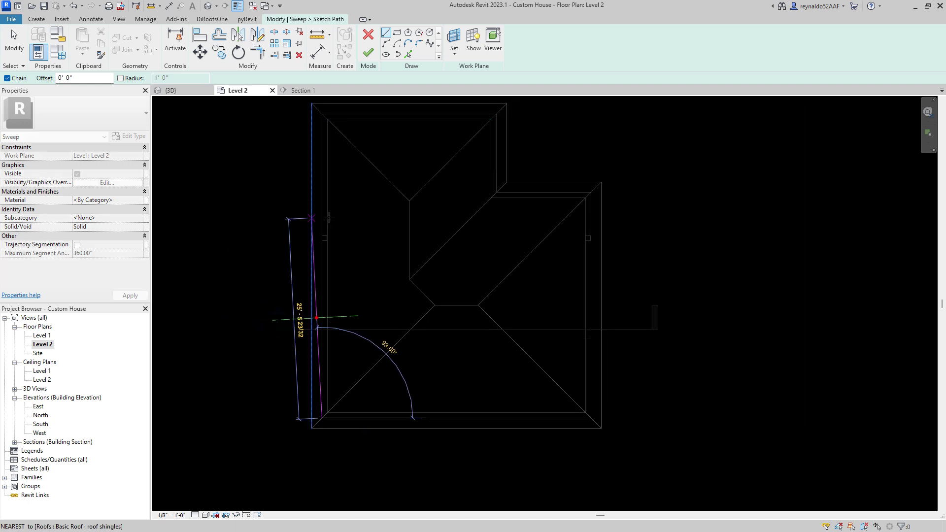
pyautogui.scroll(4, 333, 169)
pyautogui.click(320, 187)
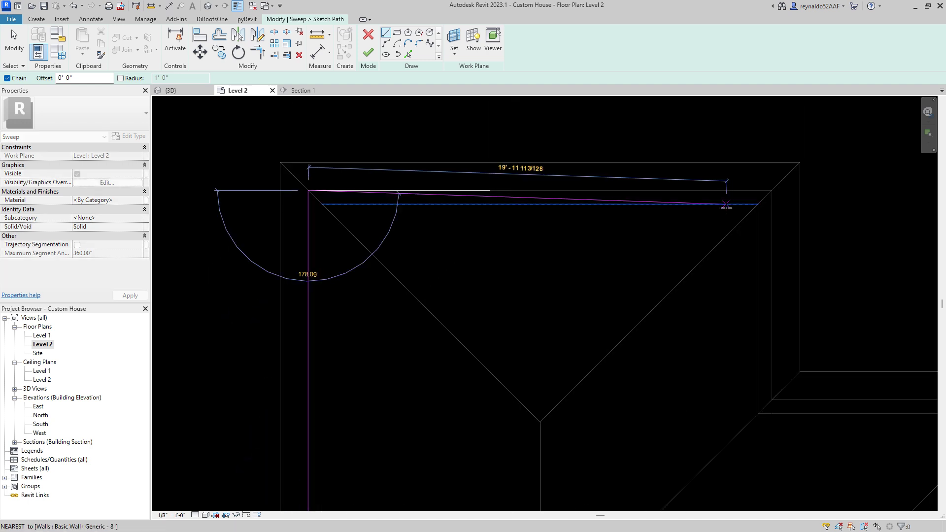
pyautogui.click(771, 190)
pyautogui.scroll(2, 771, 187)
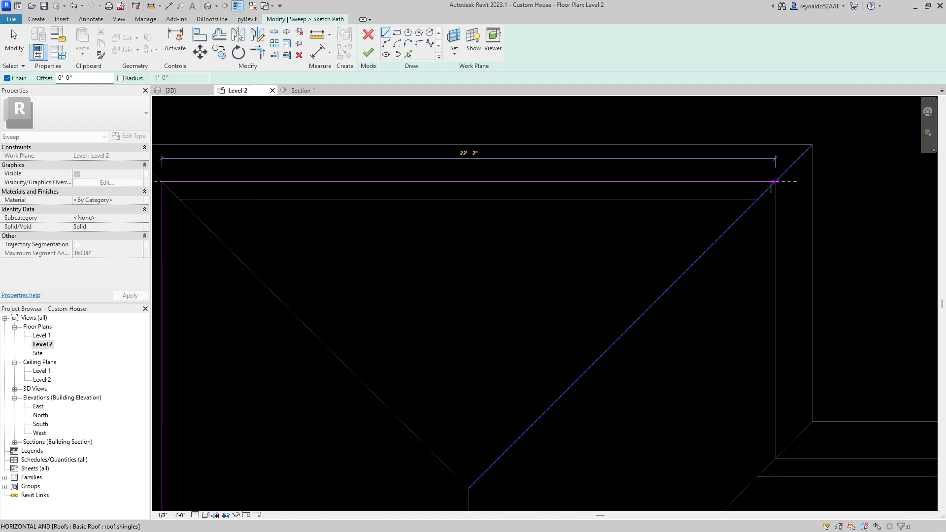
# Continue the sweep path 10' south to the house's inside corner and about 12' east to the outer northeast wall corner
pyautogui.scroll(3, 773, 187)
pyautogui.click(560, 339)
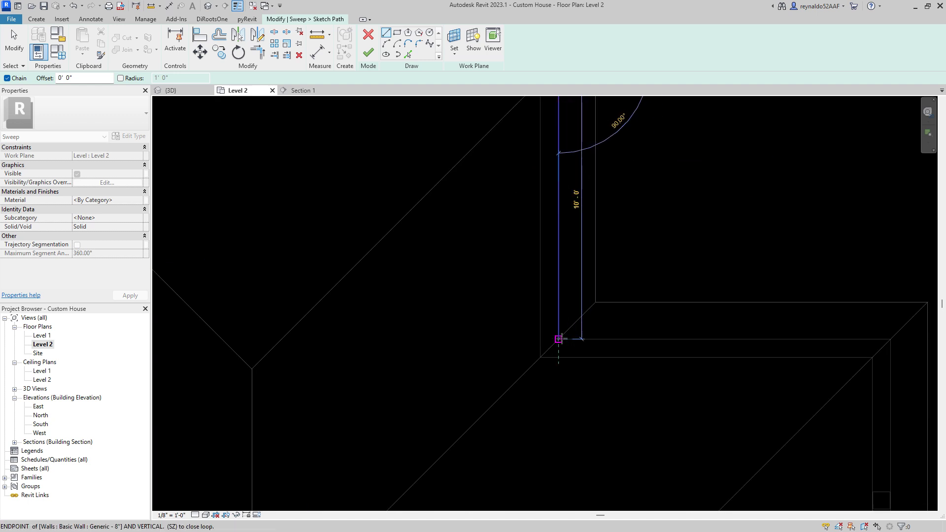
pyautogui.scroll(-2, 572, 323)
pyautogui.moveTo(688, 351); pyautogui.dragTo(530, 314, button='middle')
pyautogui.scroll(2, 631, 303)
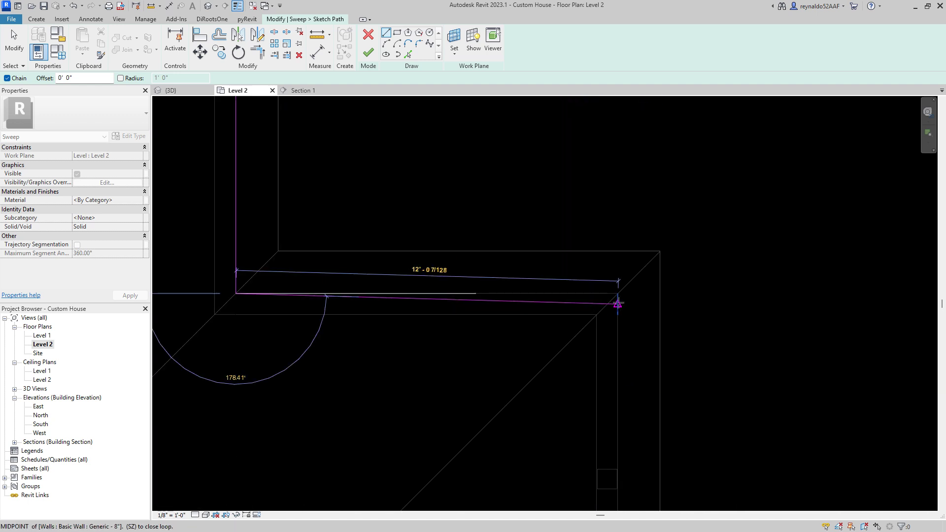
pyautogui.click(619, 294)
# Run the path down the east wall and back along the south wall to the southwest corner, and finish the closed path
pyautogui.scroll(-4, 619, 294)
pyautogui.scroll(5, 575, 320)
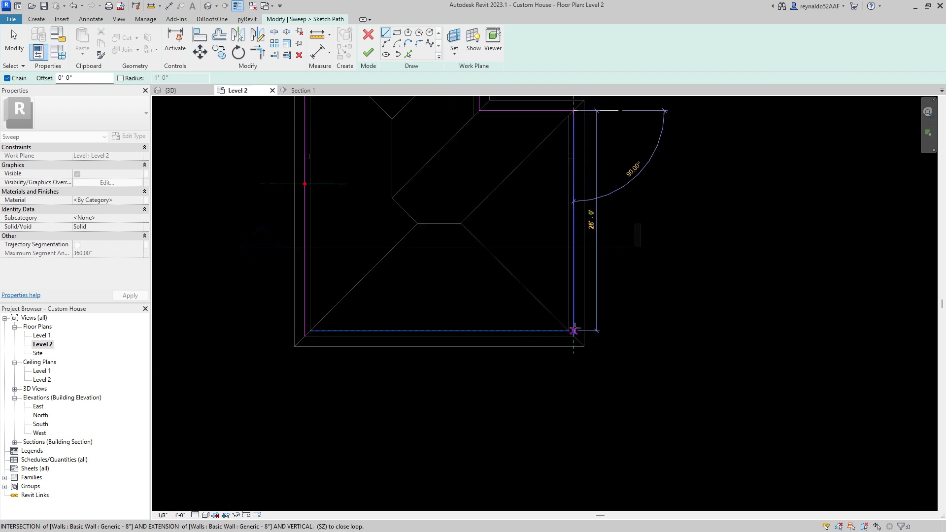
pyautogui.click(574, 319)
pyautogui.scroll(-4, 493, 325)
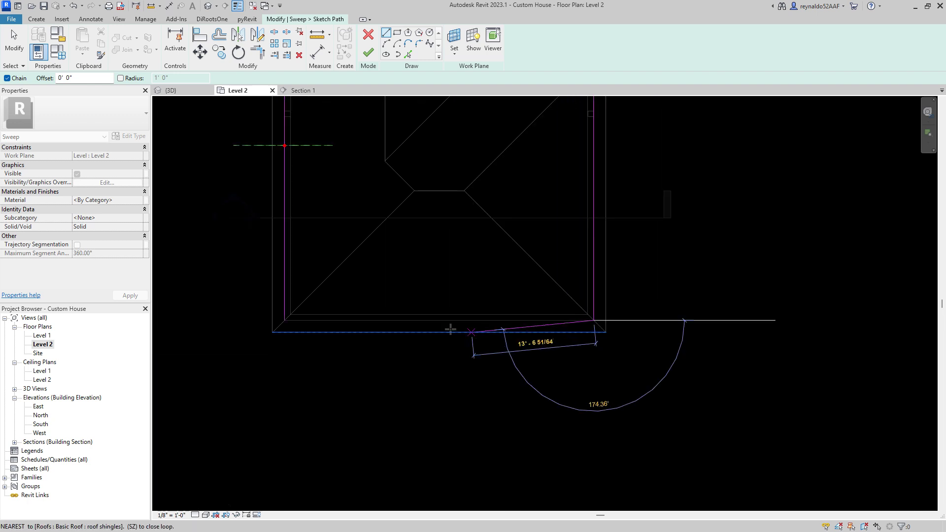
pyautogui.scroll(4, 269, 326)
pyautogui.click(261, 326)
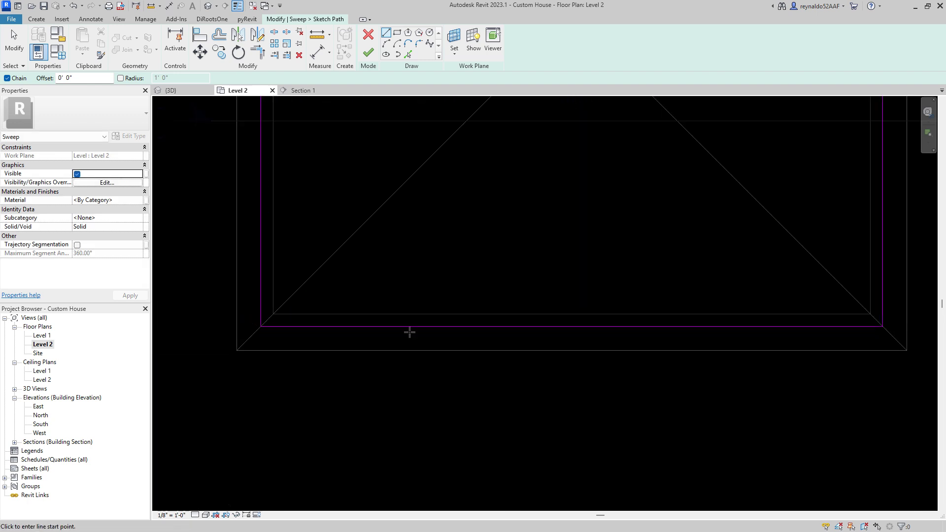
pyautogui.click(369, 55)
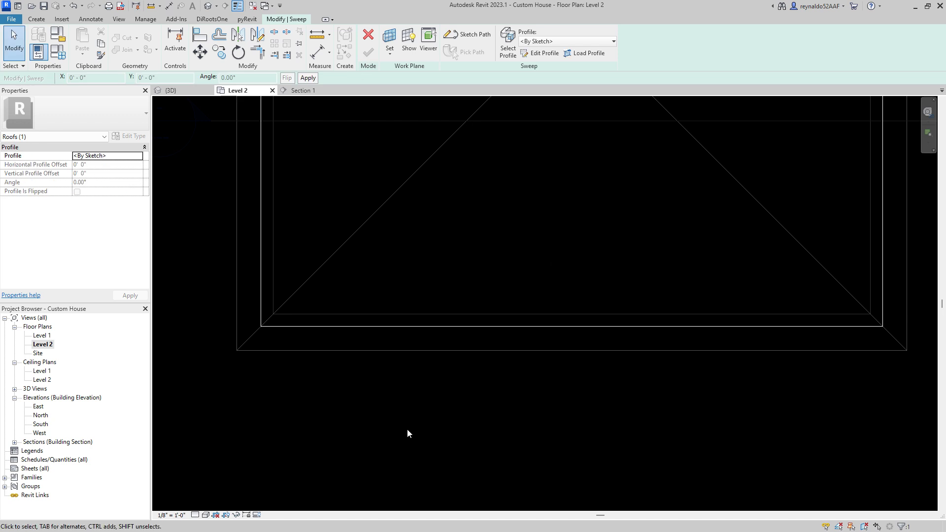
# Open the sweep's sketched profile for editing in the Section 1 view
pyautogui.scroll(-3, 401, 428)
pyautogui.scroll(-2, 408, 427)
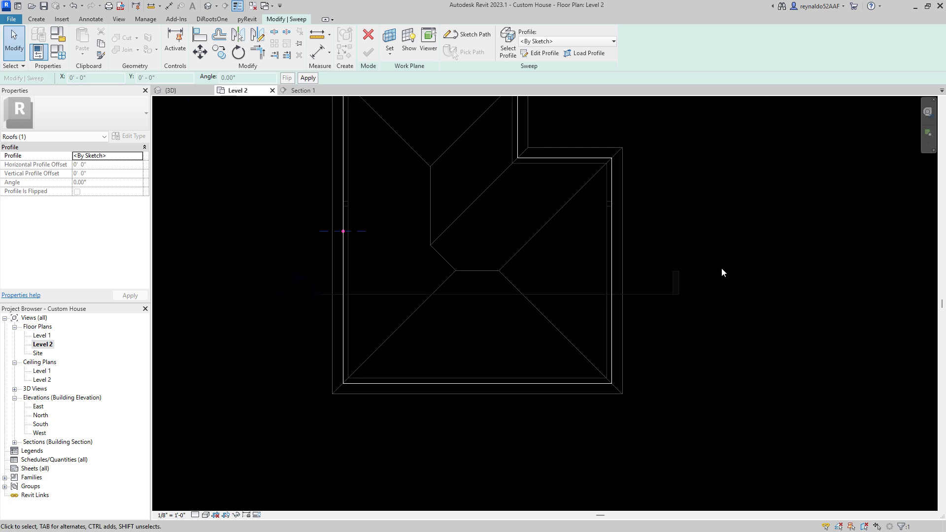
pyautogui.moveTo(723, 268); pyautogui.dragTo(704, 328, button='middle')
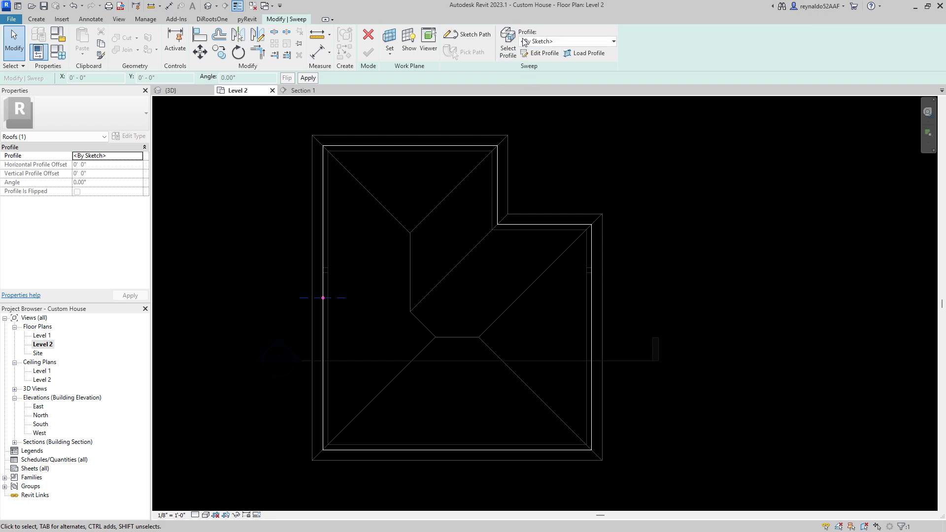
pyautogui.click(614, 42)
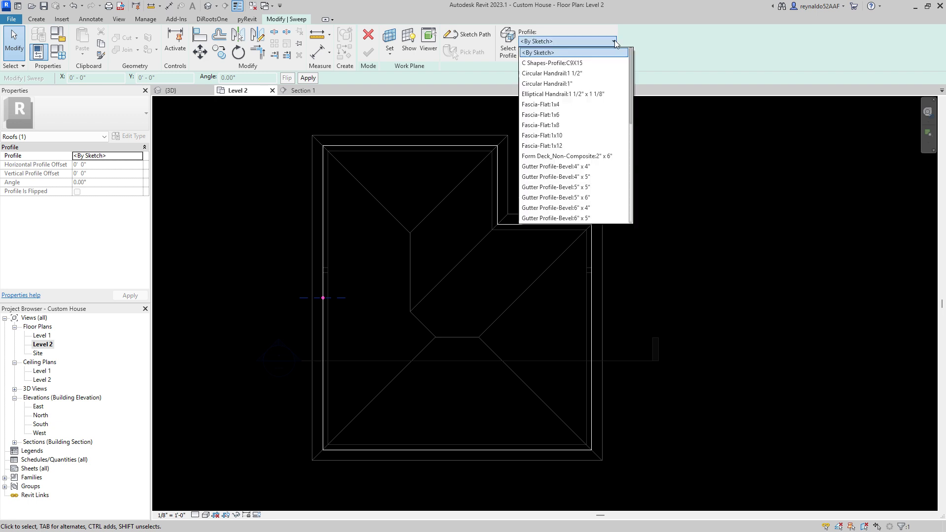
pyautogui.click(711, 38)
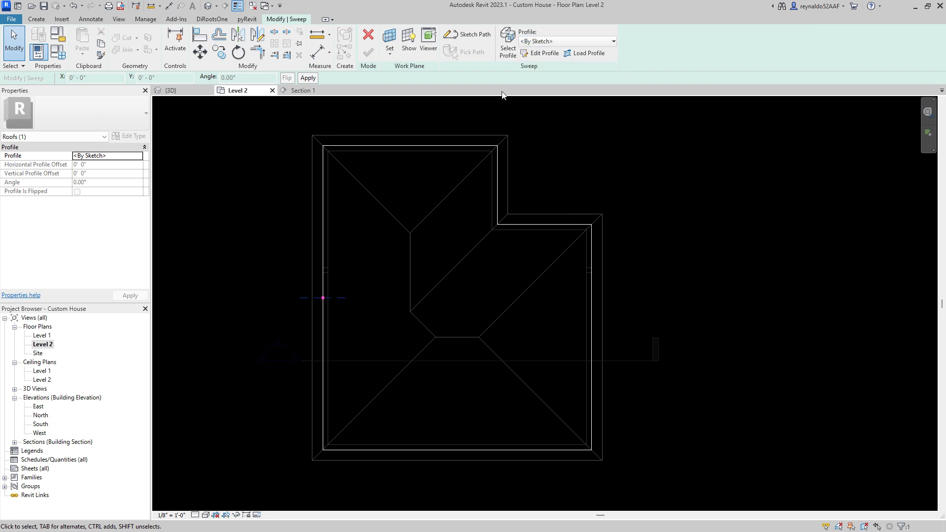
pyautogui.click(543, 54)
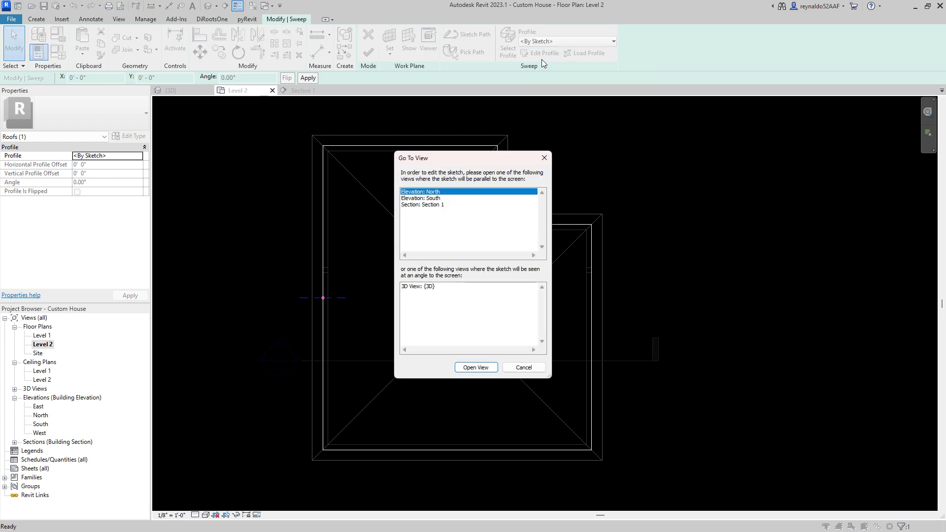
pyautogui.moveTo(493, 159); pyautogui.dragTo(708, 141)
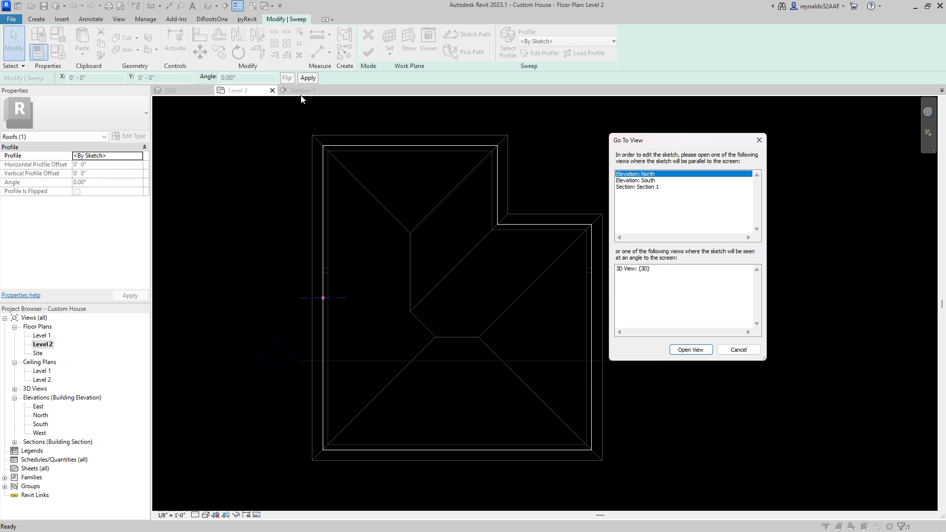
pyautogui.click(646, 188)
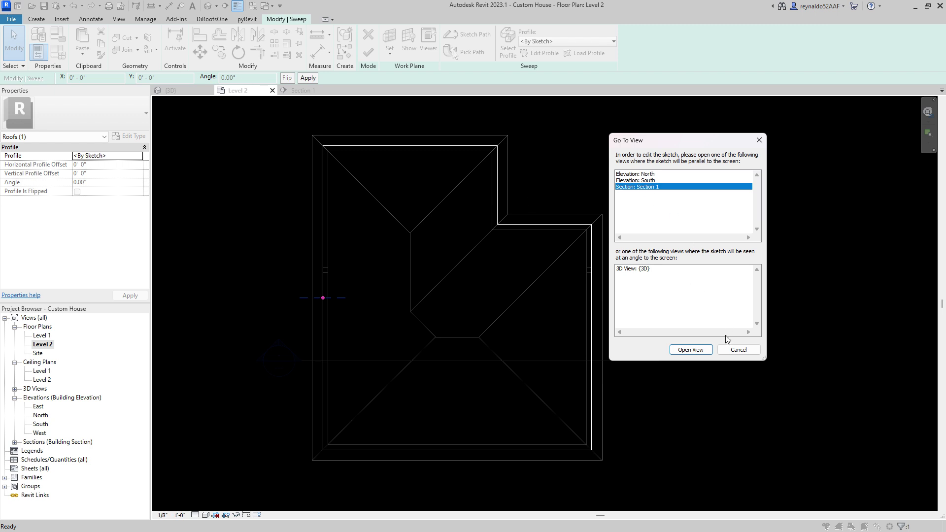
pyautogui.click(691, 350)
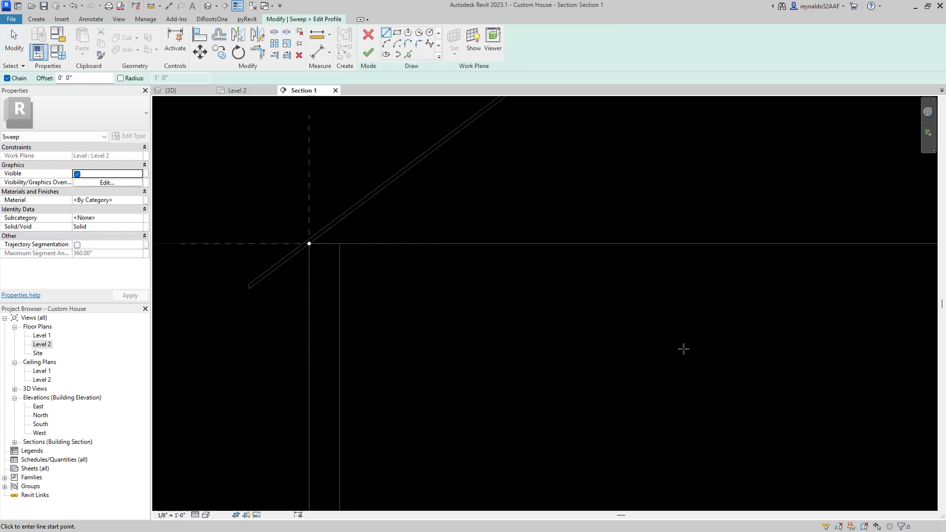
# Draw the profile's vertical back edge down the outer wall face, starting where the roof underside meets the wall
pyautogui.scroll(-2, 656, 267)
pyautogui.scroll(5, 423, 267)
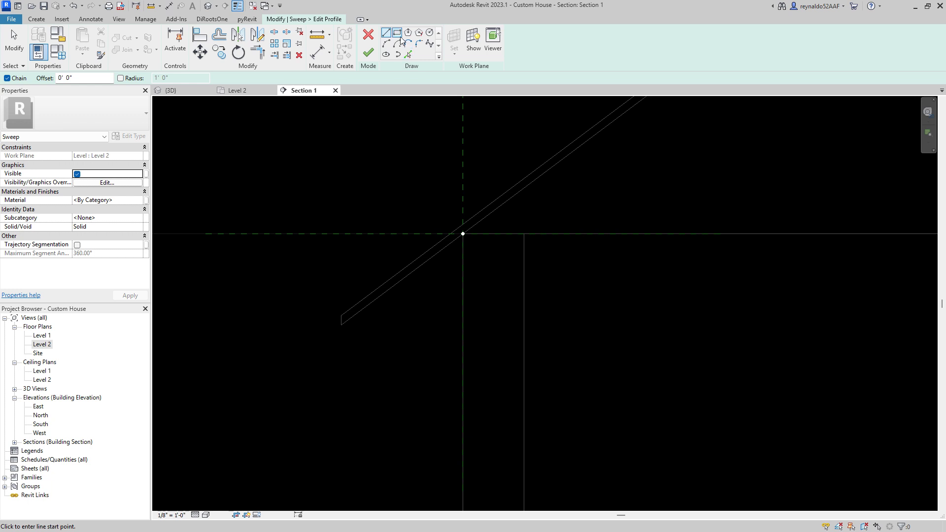
pyautogui.scroll(2, 459, 248)
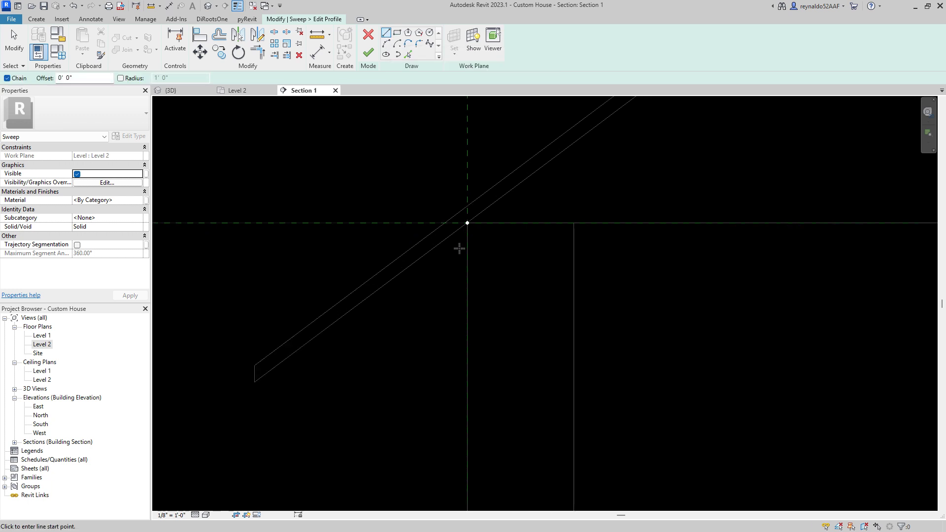
pyautogui.scroll(2, 459, 248)
pyautogui.click(470, 211)
pyautogui.moveTo(486, 330); pyautogui.dragTo(507, 208, button='middle')
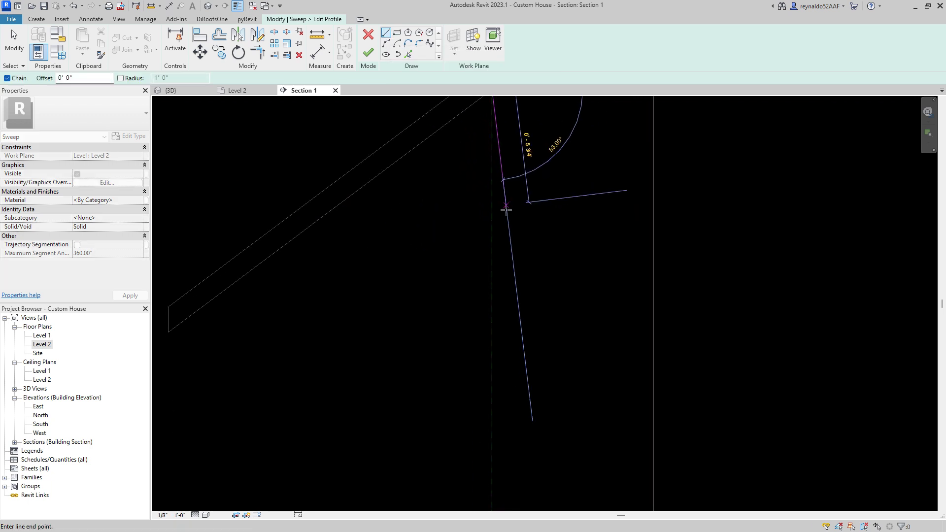
pyautogui.scroll(-1, 496, 275)
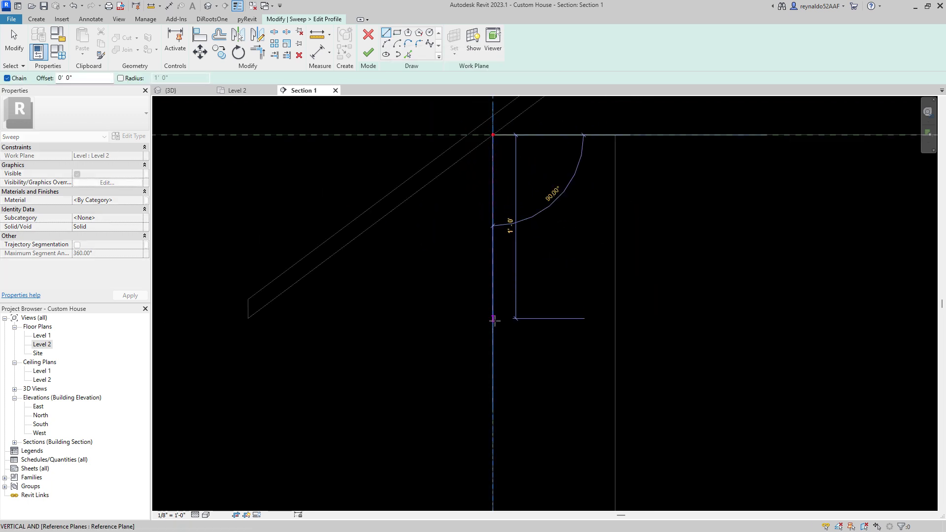
pyautogui.click(493, 368)
# Extend the profile outward from the wall with a short bottom ledge, an upward slanted edge and a second short ledge
pyautogui.click(461, 368)
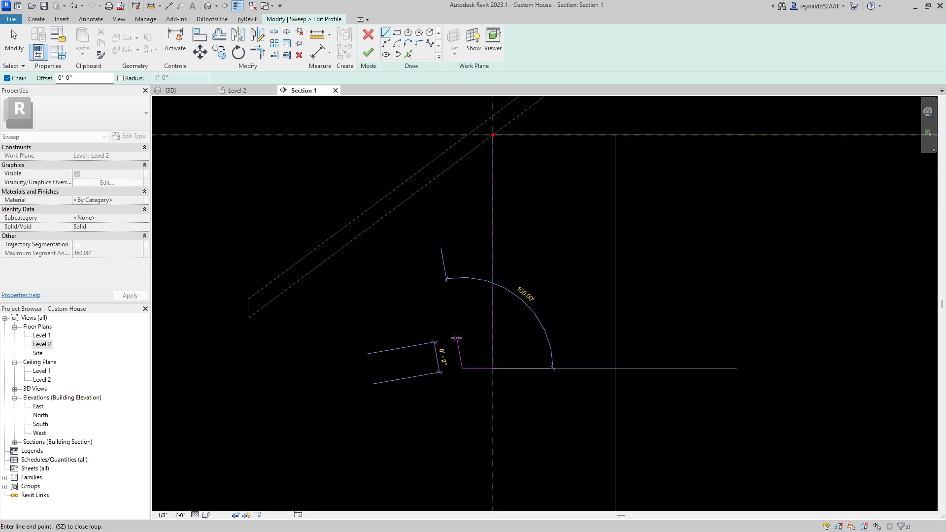
pyautogui.click(449, 329)
pyautogui.click(425, 328)
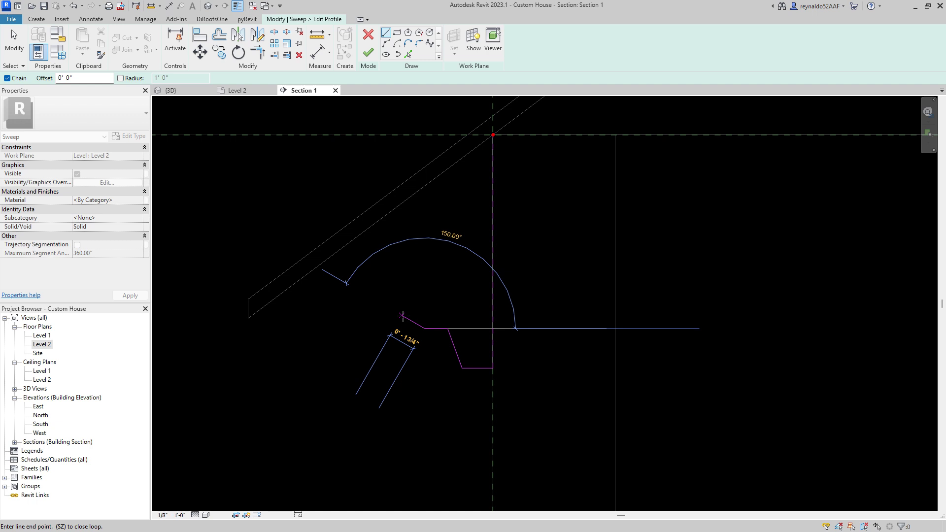
pyautogui.press('Escape')
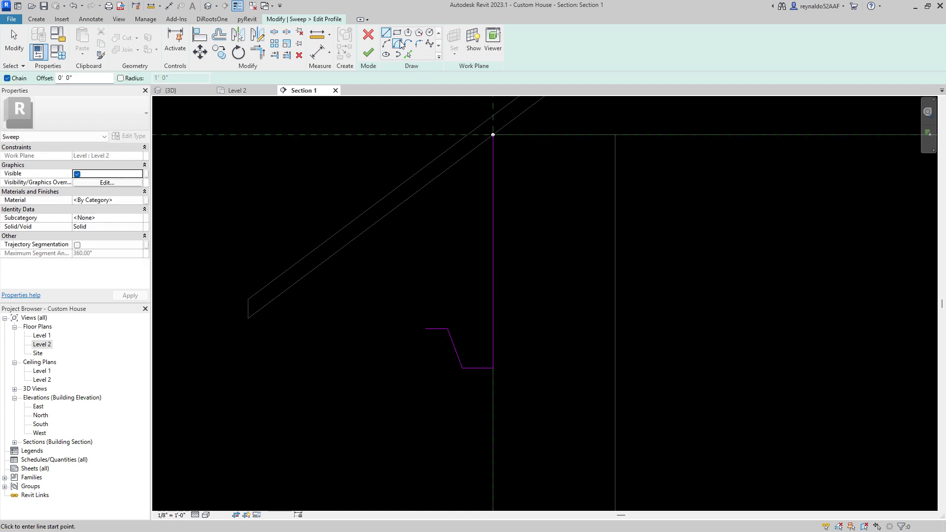
# Draw a partial ellipse about 4 1/4" long from the upper ledge's outer end, bulging outward and rising toward the eave
pyautogui.click(398, 54)
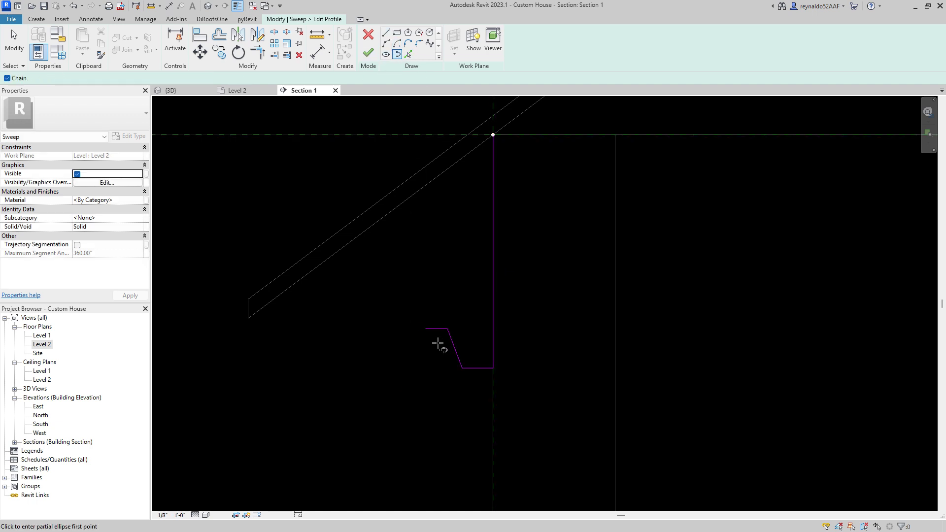
pyautogui.click(425, 329)
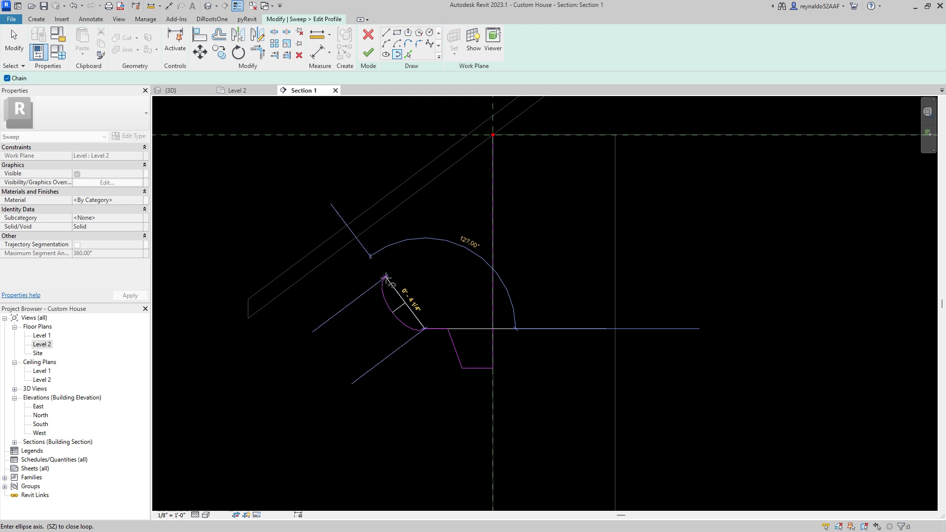
pyautogui.scroll(2, 385, 276)
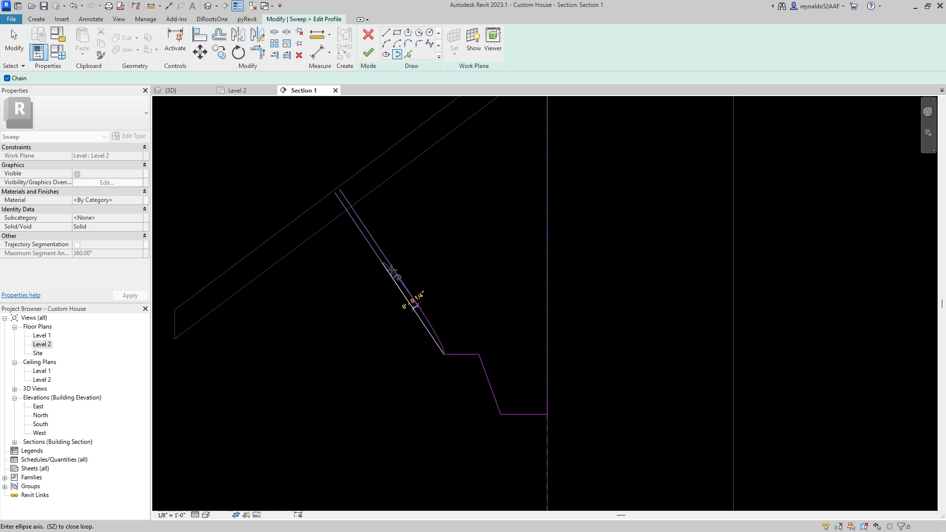
pyautogui.click(351, 284)
pyautogui.press('Escape')
pyautogui.press('Escape')
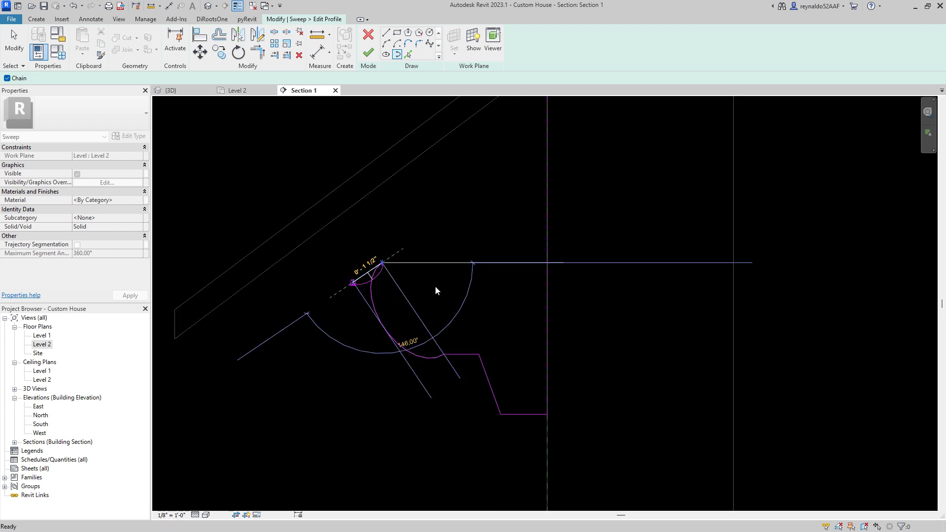
pyautogui.click(380, 266)
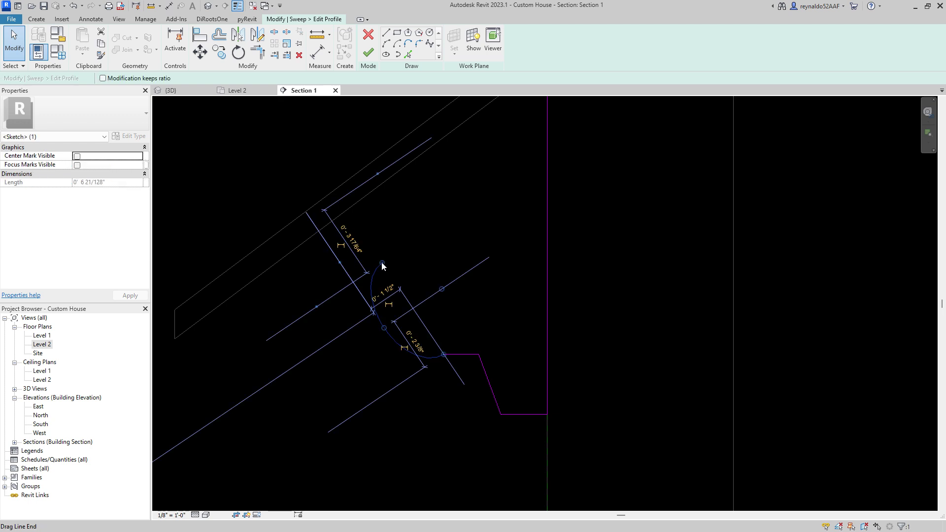
pyautogui.moveTo(381, 265); pyautogui.dragTo(371, 252)
pyautogui.press('Escape')
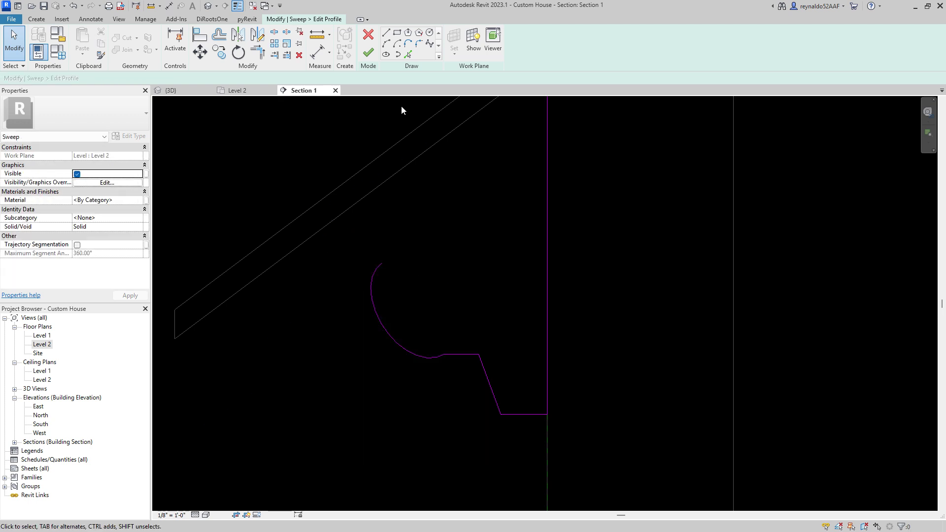
# Close the profile with a line from the ellipse's end up to the roof underside and one about 9" along it to the wall
pyautogui.click(385, 33)
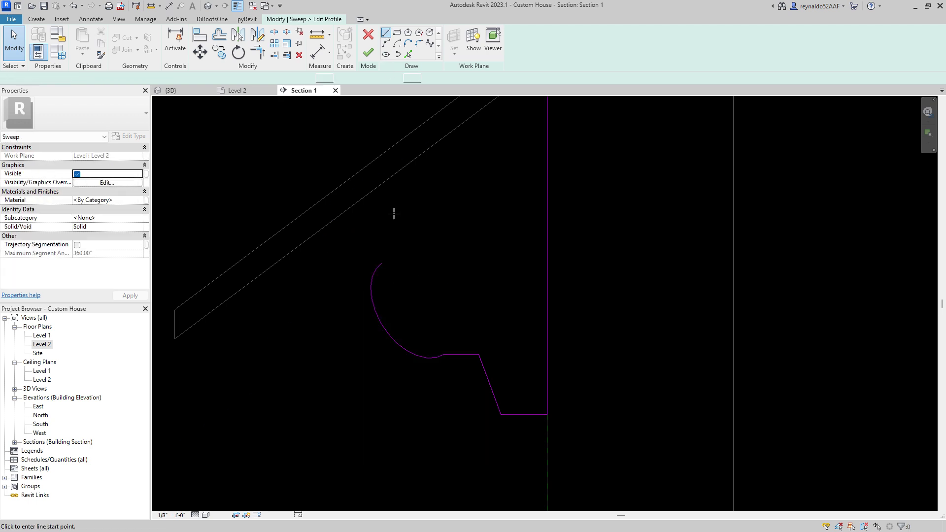
pyautogui.click(384, 265)
pyautogui.click(376, 189)
pyautogui.scroll(-1, 422, 189)
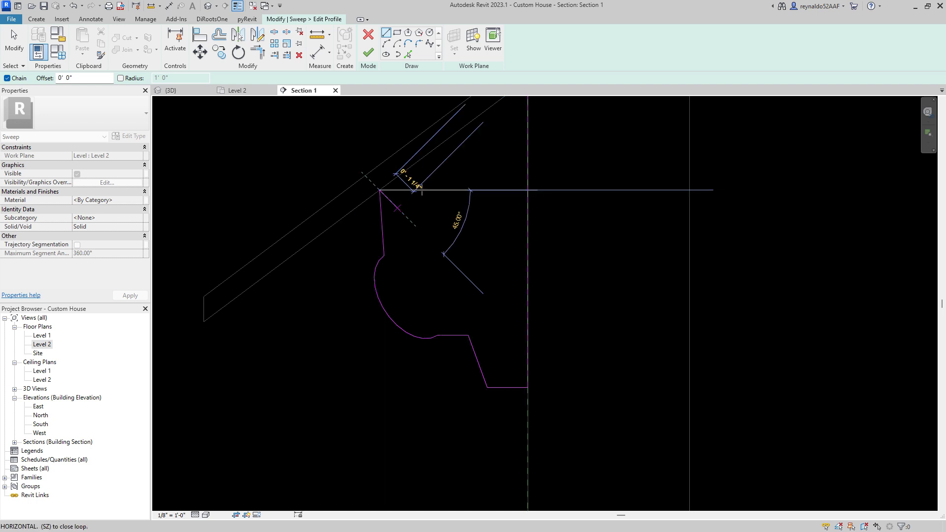
pyautogui.scroll(2, 422, 190)
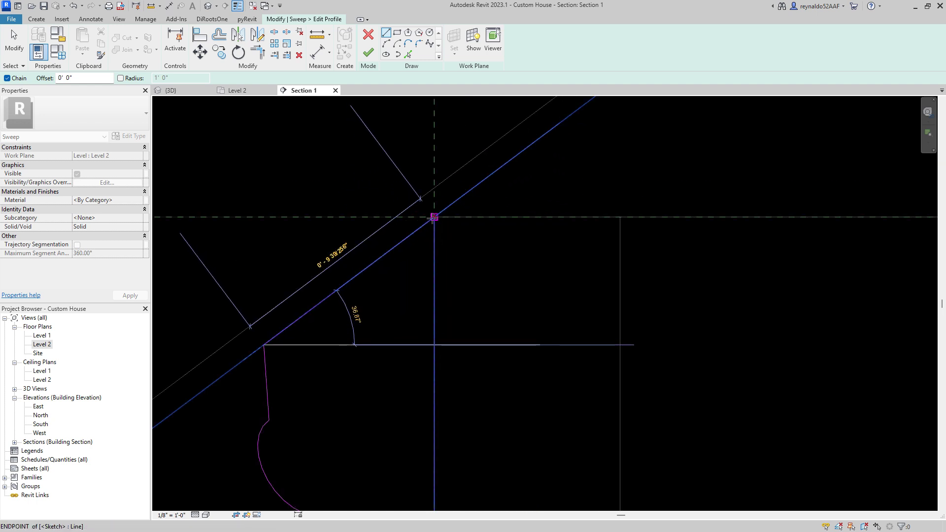
pyautogui.click(434, 217)
pyautogui.scroll(-2, 435, 218)
pyautogui.press('Escape')
pyautogui.press('Escape')
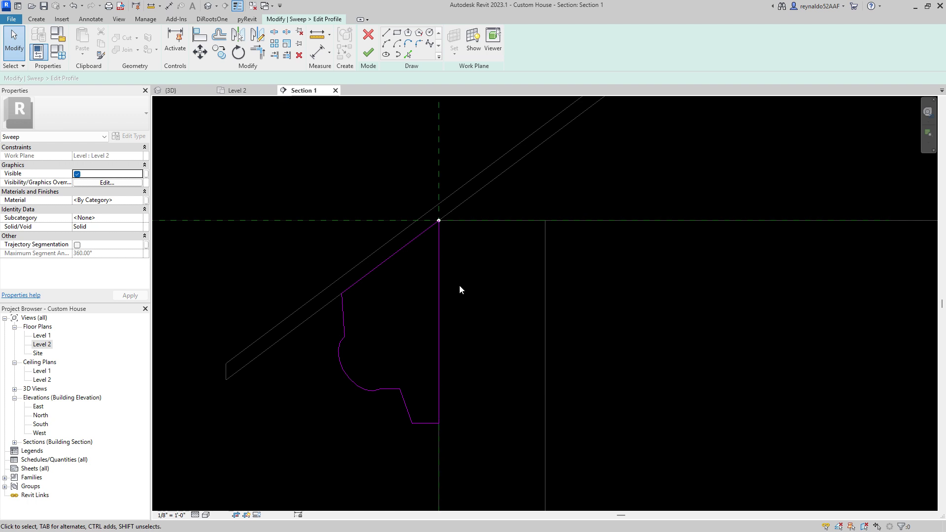
# Finish the corbel profile and complete the sweep
pyautogui.scroll(2, 416, 303)
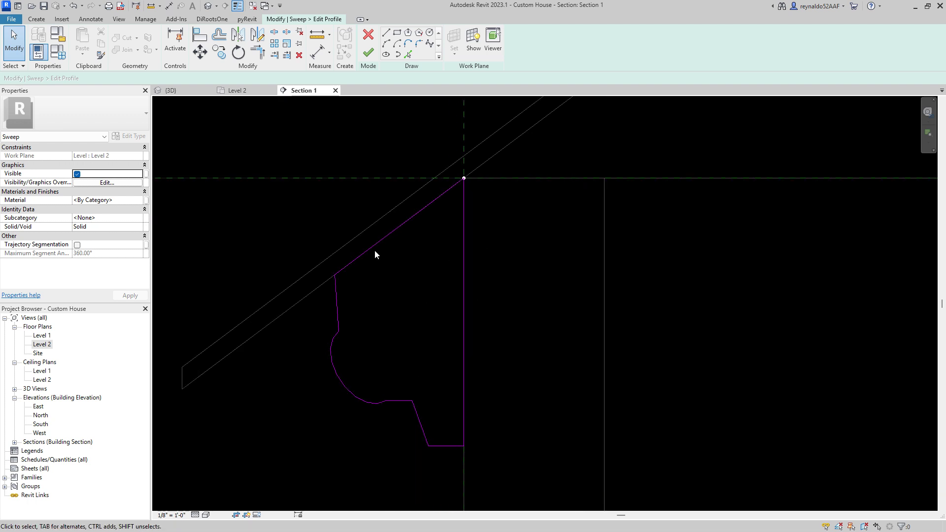
pyautogui.click(369, 53)
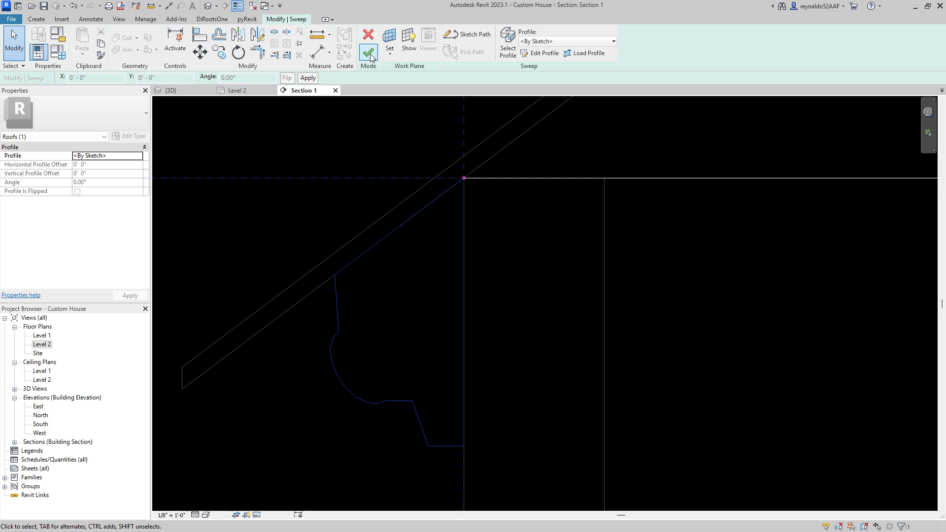
pyautogui.click(370, 54)
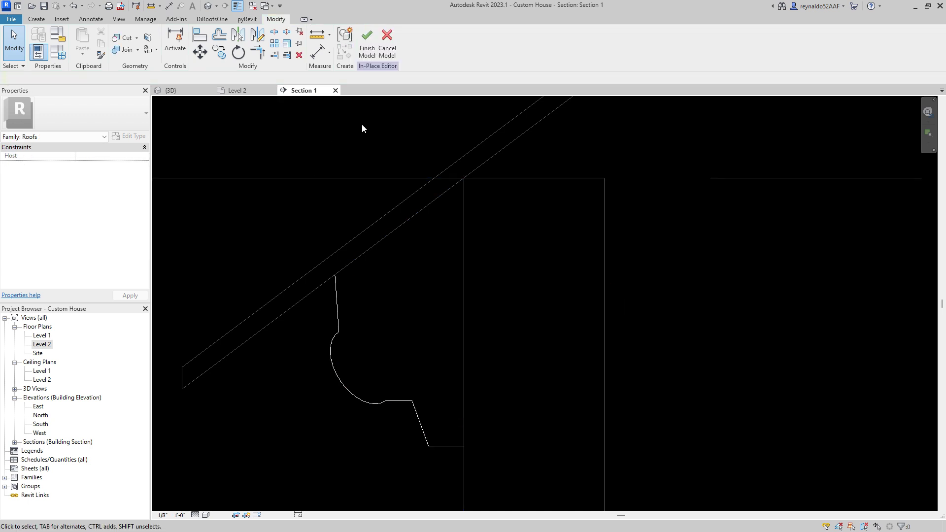
pyautogui.scroll(-5, 379, 167)
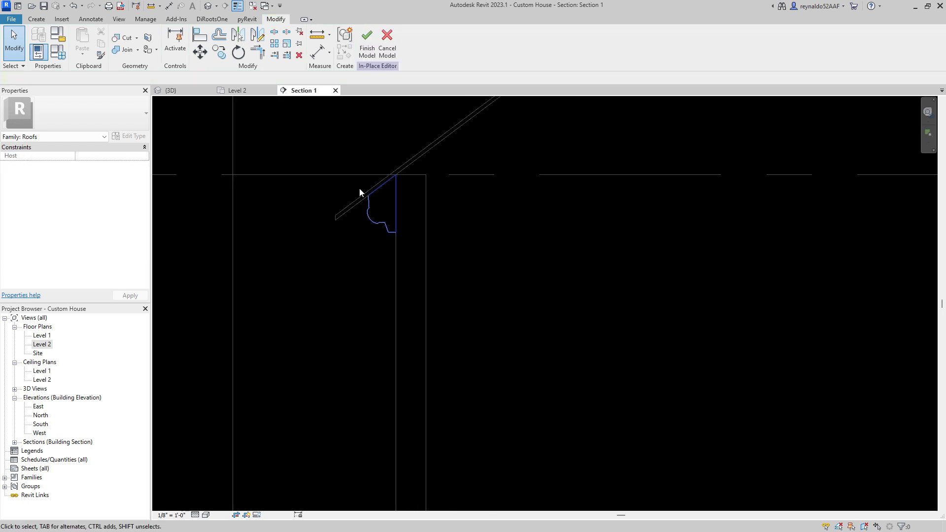
# Examine the corbel sweep in the 3D view, checking its corners and its fit under the roof eaves around the house
pyautogui.click(209, 7)
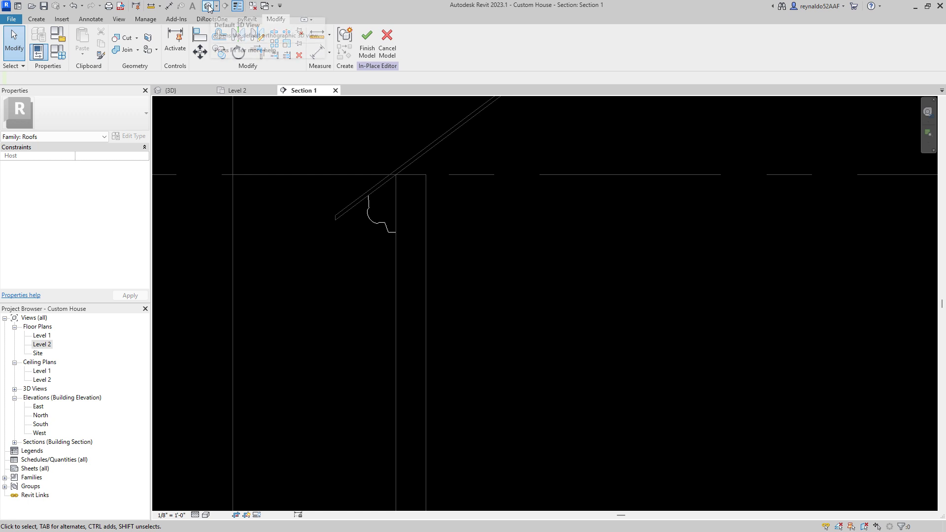
pyautogui.scroll(-5, 636, 230)
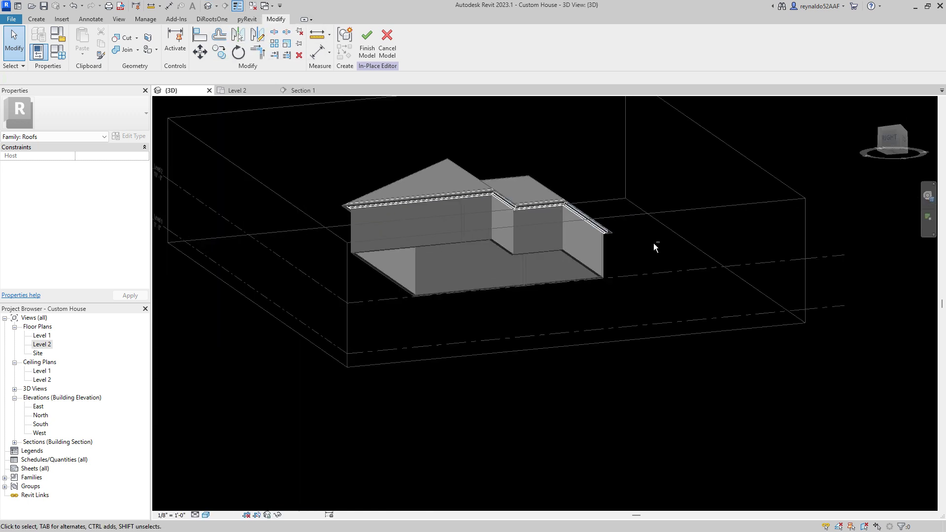
pyautogui.keyDown('shift'); pyautogui.moveTo(655, 247); pyautogui.dragTo(616, 254, button='middle'); pyautogui.keyUp('shift')
pyautogui.scroll(5, 539, 153)
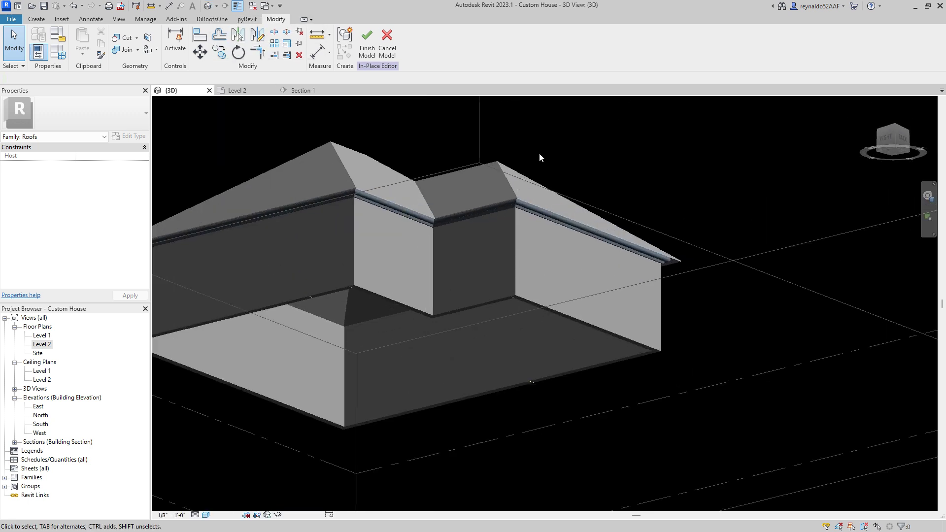
pyautogui.keyDown('shift'); pyautogui.moveTo(605, 177); pyautogui.dragTo(651, 233, button='middle'); pyautogui.keyUp('shift')
pyautogui.scroll(2, 756, 370)
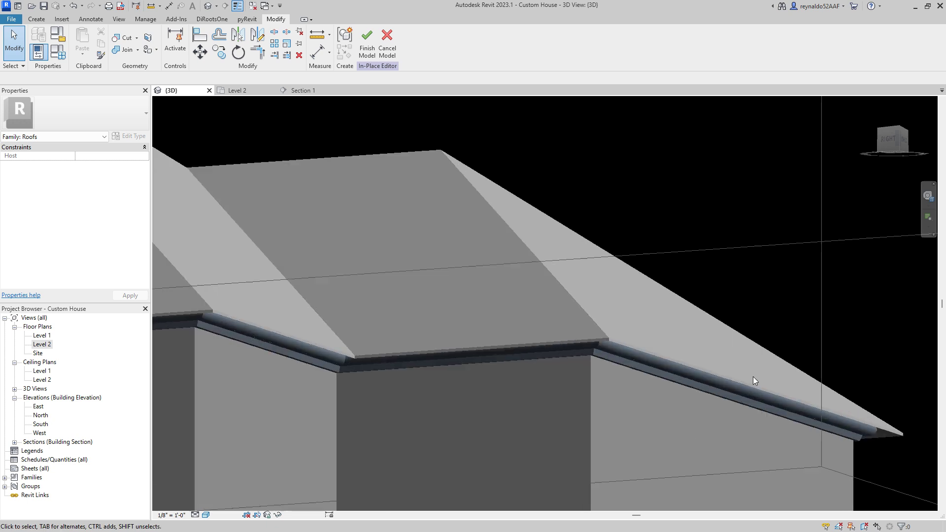
pyautogui.scroll(-3, 743, 297)
pyautogui.keyDown('shift'); pyautogui.moveTo(573, 368); pyautogui.dragTo(673, 393, button='middle'); pyautogui.keyUp('shift')
pyautogui.scroll(3, 196, 377)
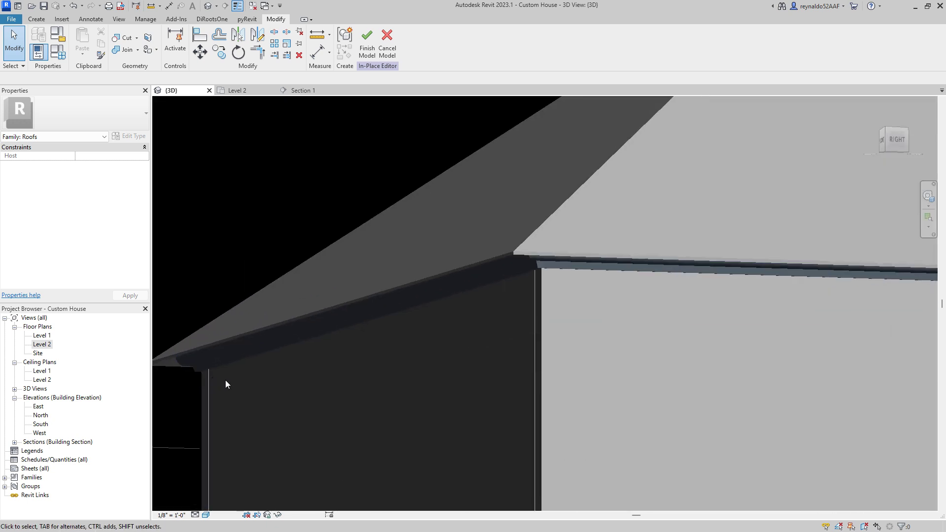
pyautogui.keyDown('shift'); pyautogui.moveTo(228, 380); pyautogui.dragTo(375, 375, button='middle'); pyautogui.keyUp('shift')
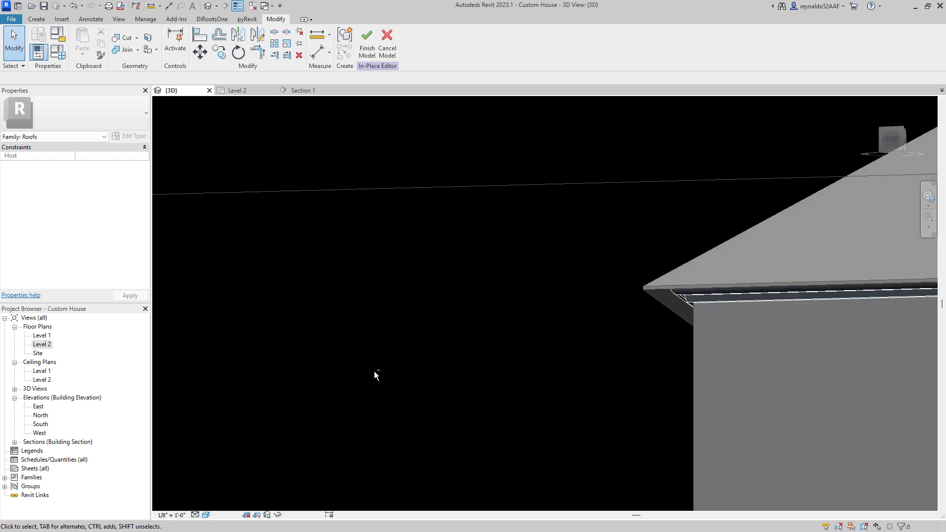
pyautogui.keyDown('shift'); pyautogui.moveTo(641, 340); pyautogui.dragTo(597, 335, button='middle'); pyautogui.keyUp('shift')
# Check the corbel profile under both eaves in the Section 1 view and finish the in-place model
pyautogui.click(302, 91)
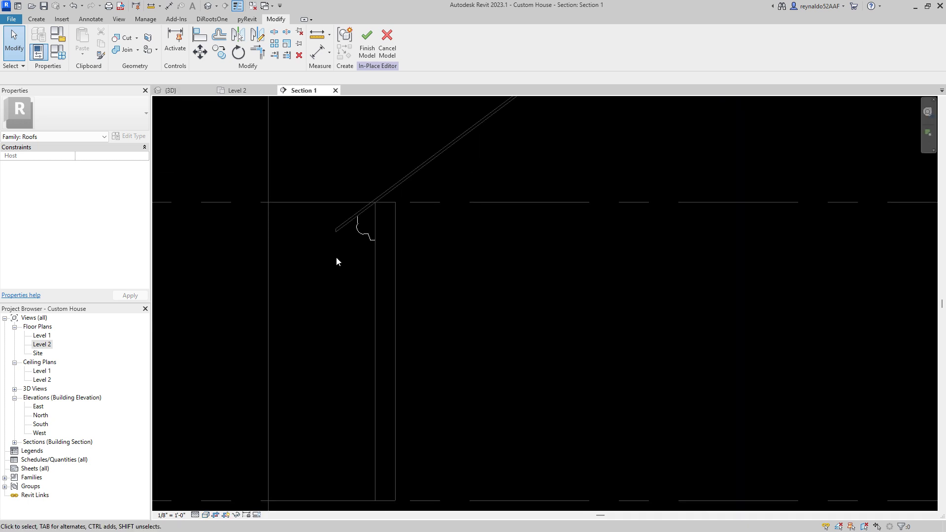
pyautogui.scroll(-3, 337, 257)
pyautogui.scroll(2, 685, 257)
pyautogui.scroll(3, 636, 252)
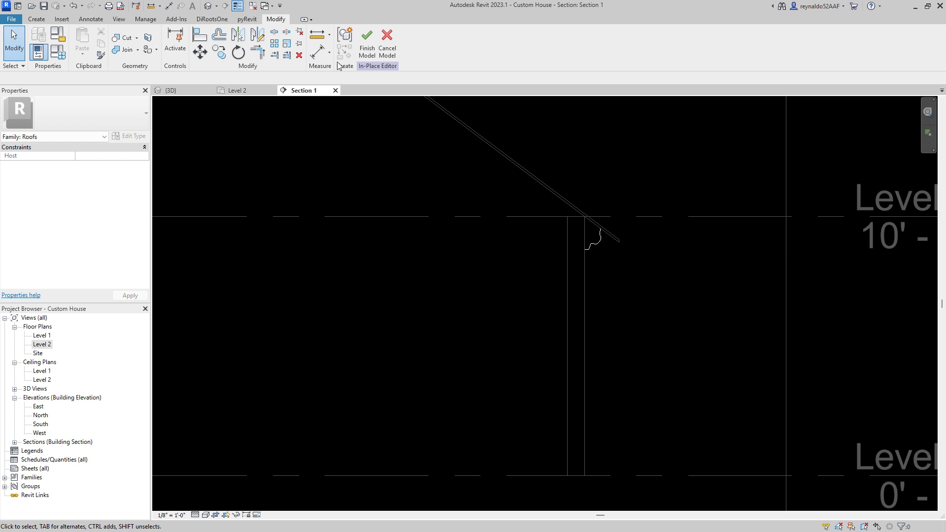
pyautogui.click(368, 42)
pyautogui.scroll(-3, 692, 259)
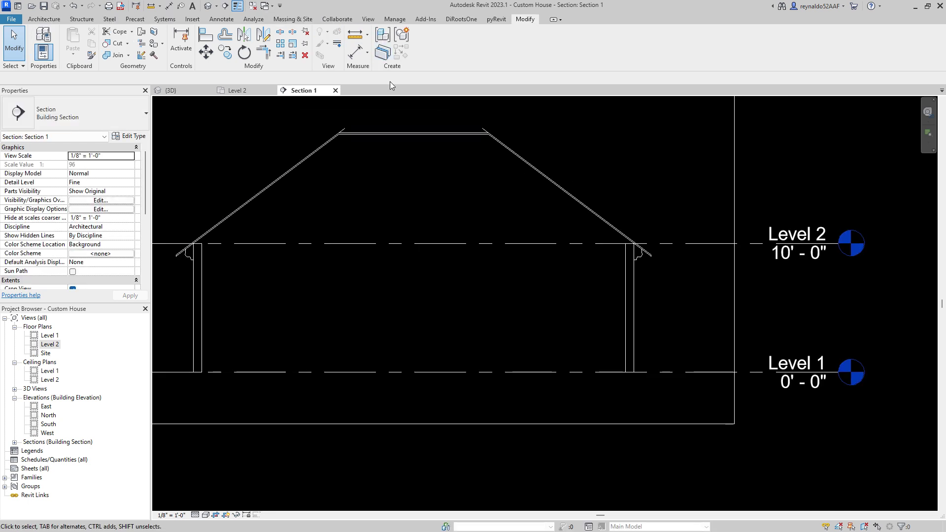
pyautogui.moveTo(700, 315); pyautogui.dragTo(721, 307, button='middle')
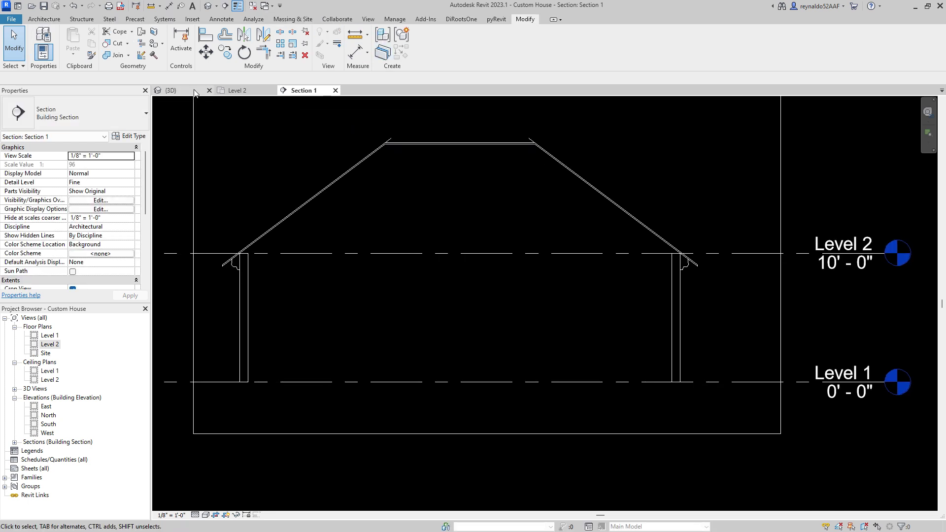
# Inspect the finished corbel along the roof eaves on different sides of the house in the 3D view
pyautogui.click(171, 90)
pyautogui.keyDown('shift'); pyautogui.moveTo(314, 187); pyautogui.dragTo(658, 238, button='middle'); pyautogui.keyUp('shift')
pyautogui.scroll(-5, 708, 295)
pyautogui.keyDown('shift'); pyautogui.moveTo(708, 295); pyautogui.dragTo(560, 321, button='middle'); pyautogui.keyUp('shift')
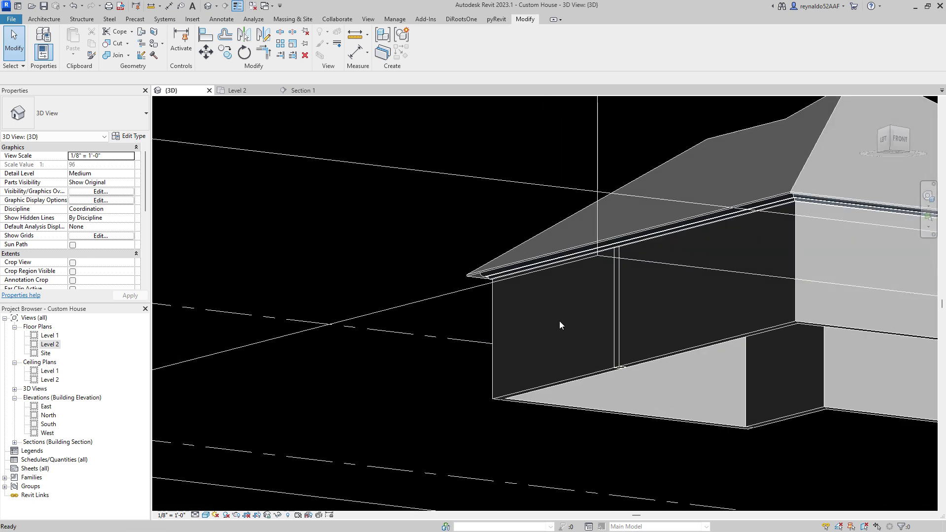
pyautogui.moveTo(776, 339); pyautogui.dragTo(356, 336, button='middle')
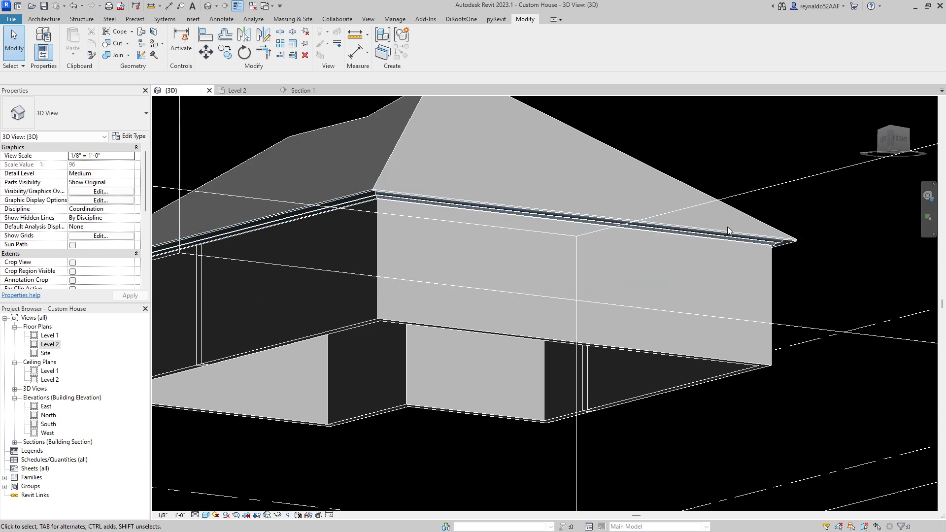
# Select the corbel under the eaves and check its run around the house in 3D and in the Level 2 floor plan
pyautogui.click(713, 236)
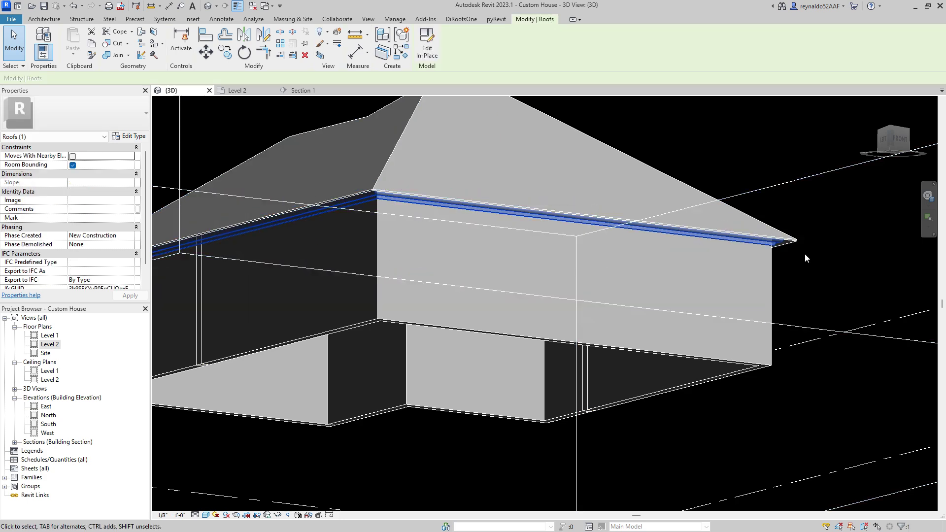
pyautogui.scroll(-5, 783, 259)
pyautogui.keyDown('shift'); pyautogui.moveTo(782, 259); pyautogui.dragTo(369, 265, button='middle'); pyautogui.keyUp('shift')
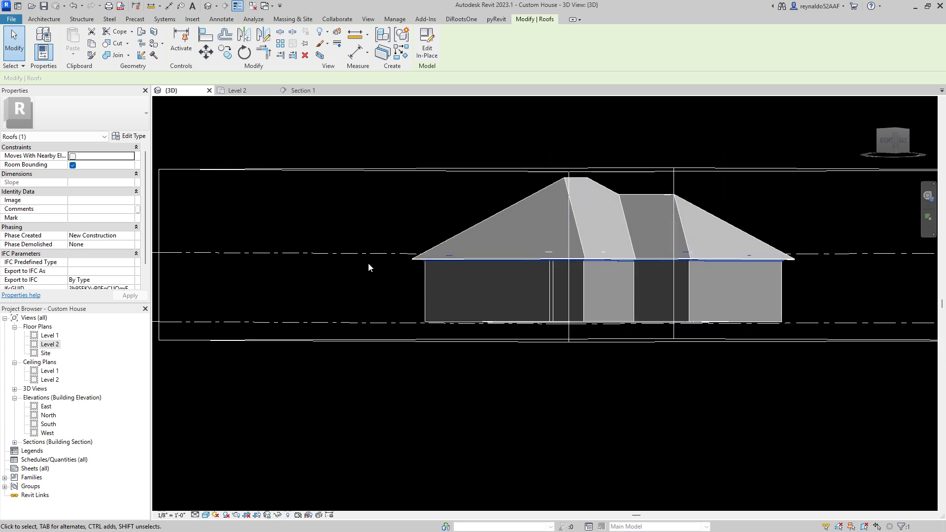
pyautogui.click(241, 90)
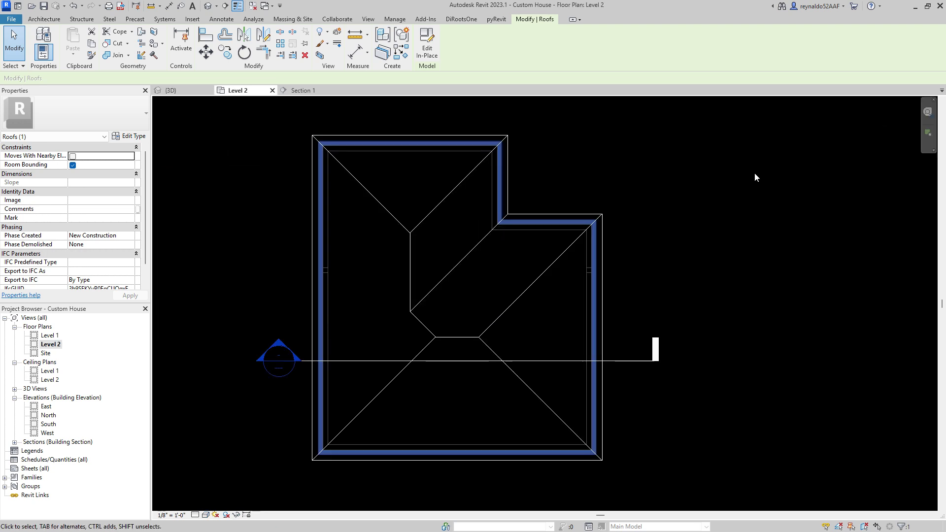